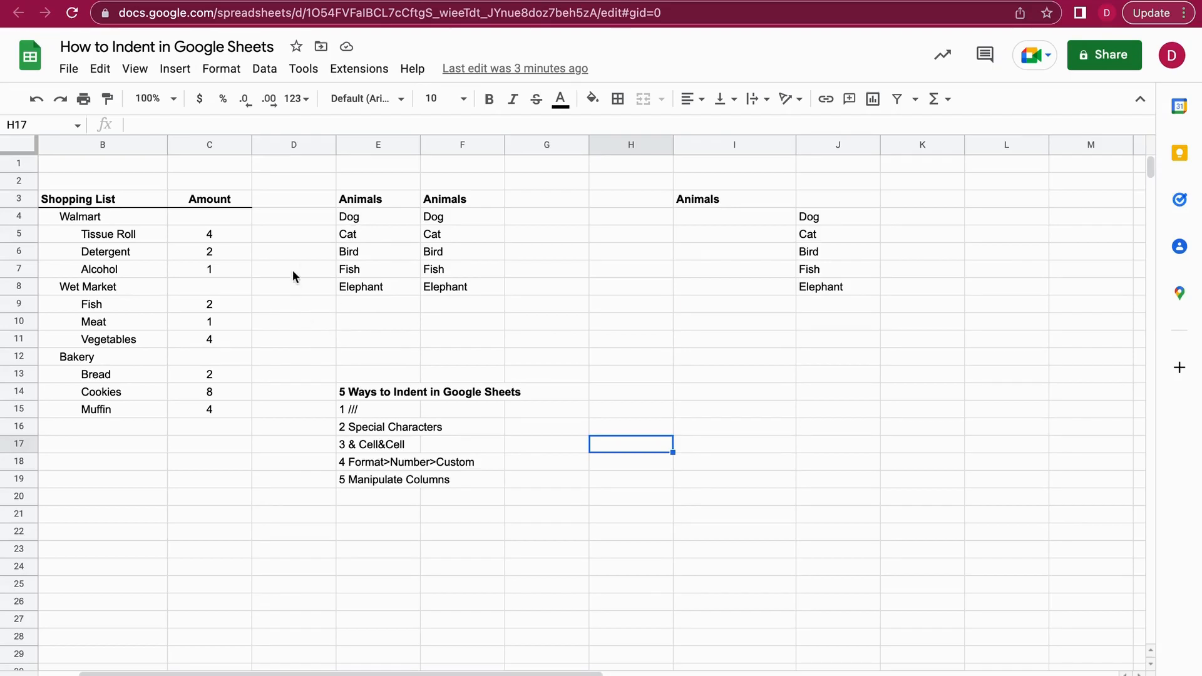
Indent Dog and Cat in F4:F5 by inserting leading spaces before each word
click(428, 221)
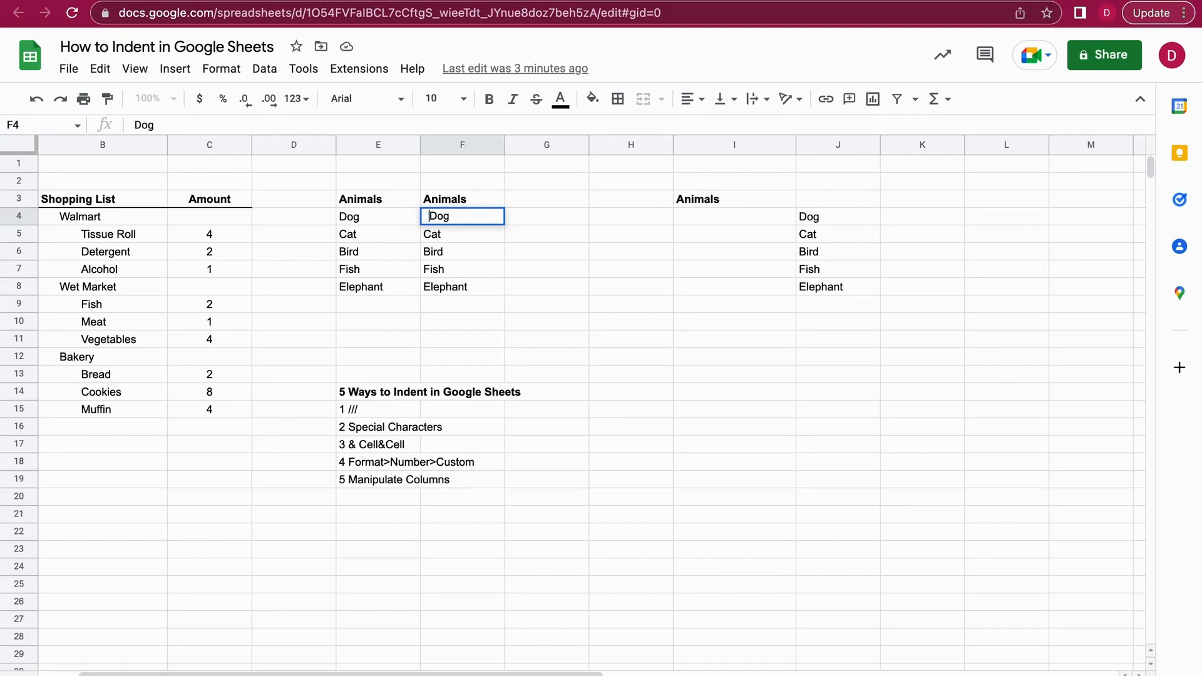
key(Return)
double_click(429, 236)
click(426, 236)
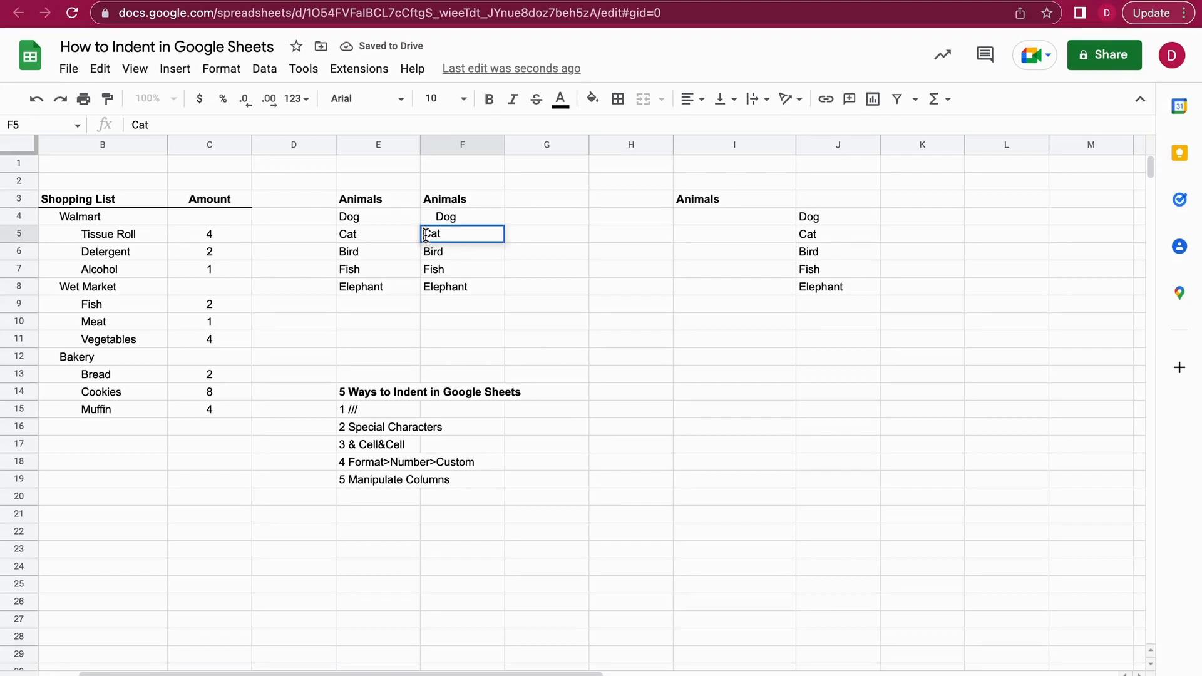
key(Return)
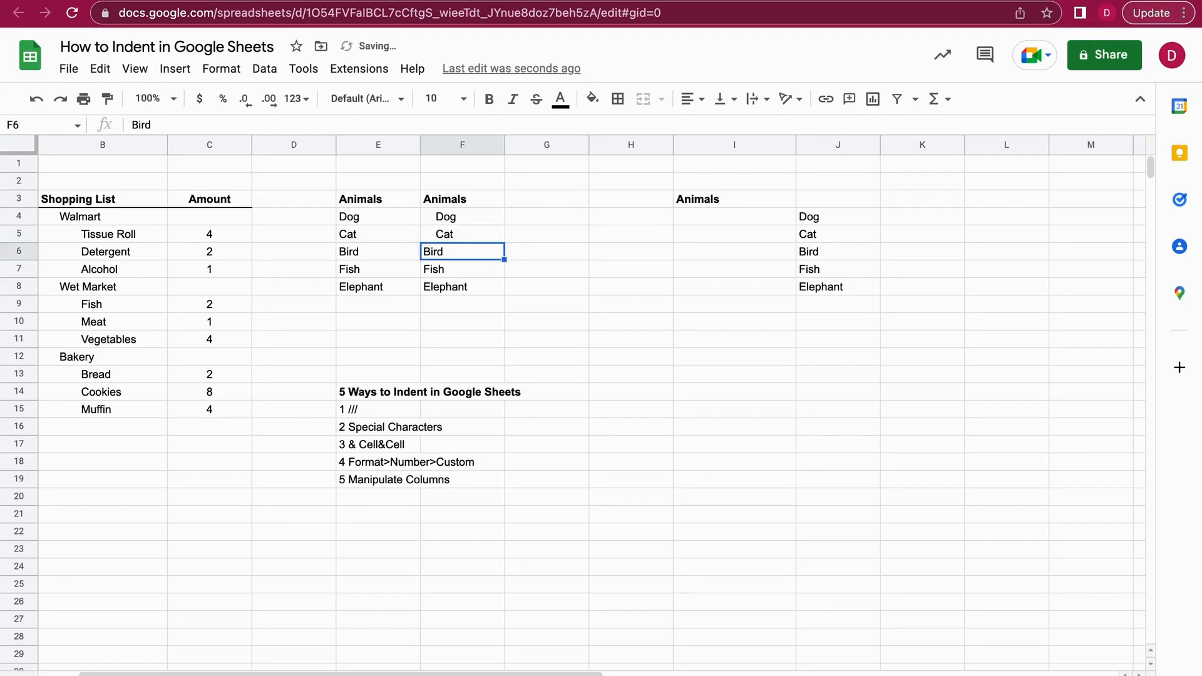
click(562, 248)
drag(473, 219, 472, 236)
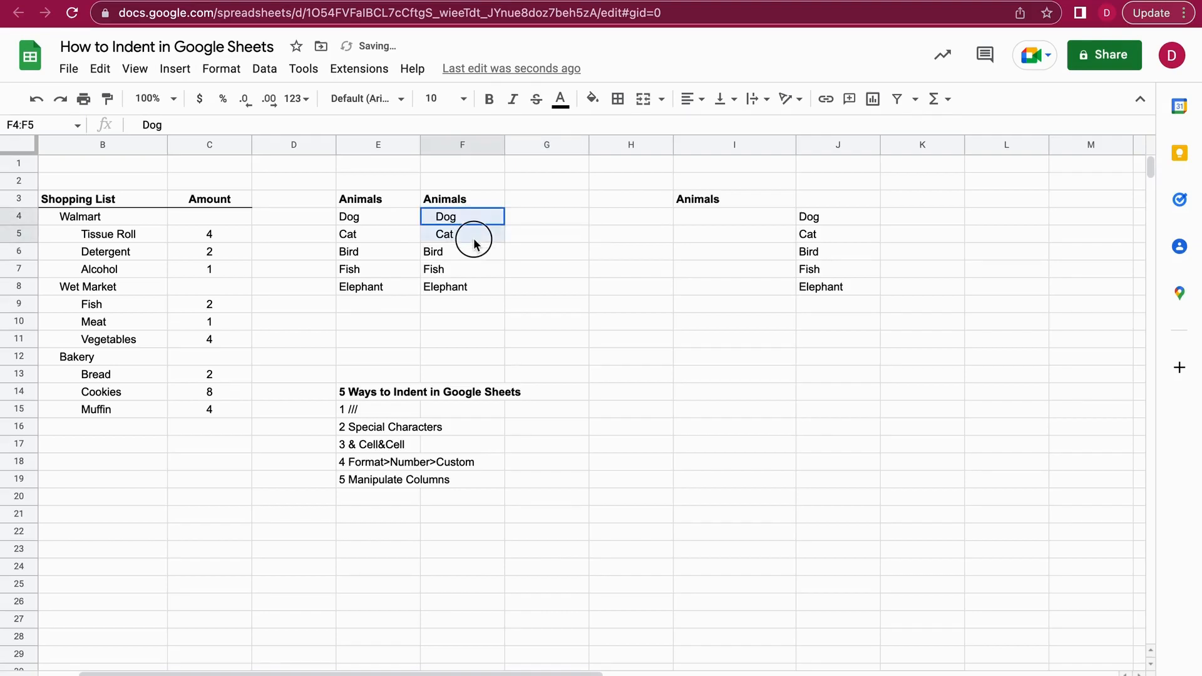
click(536, 248)
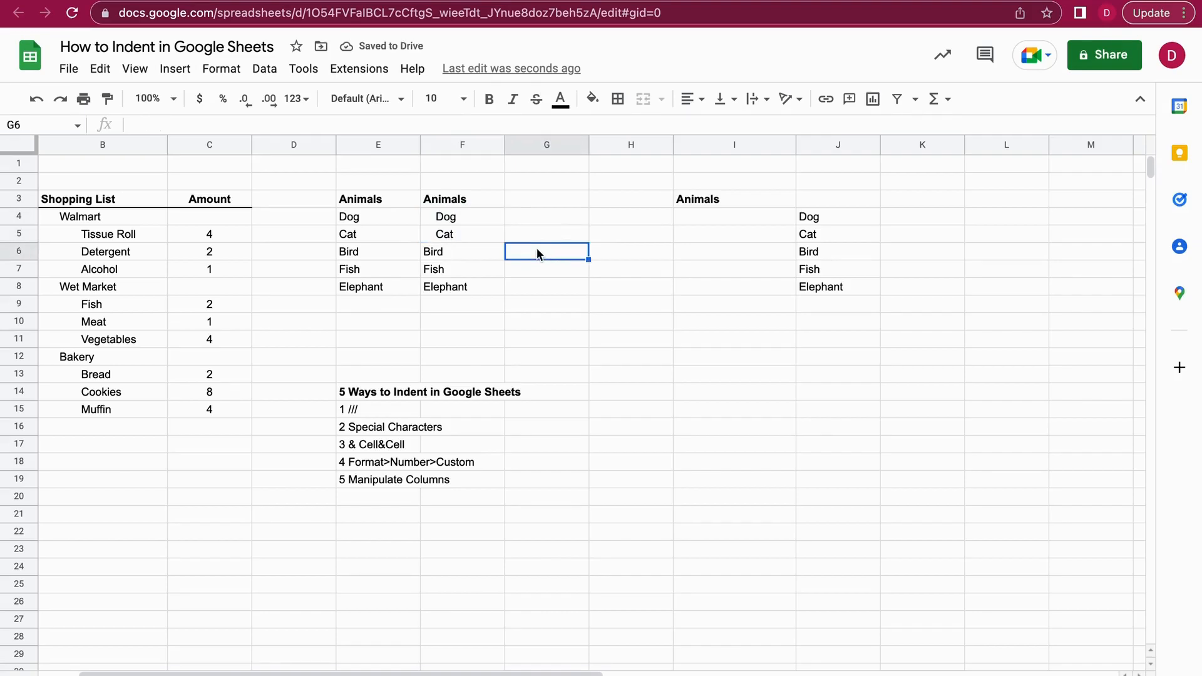
Indent Bird, Fish and Elephant in F6:F8 with leading spaces, matching the entries above them
click(484, 250)
double_click(428, 251)
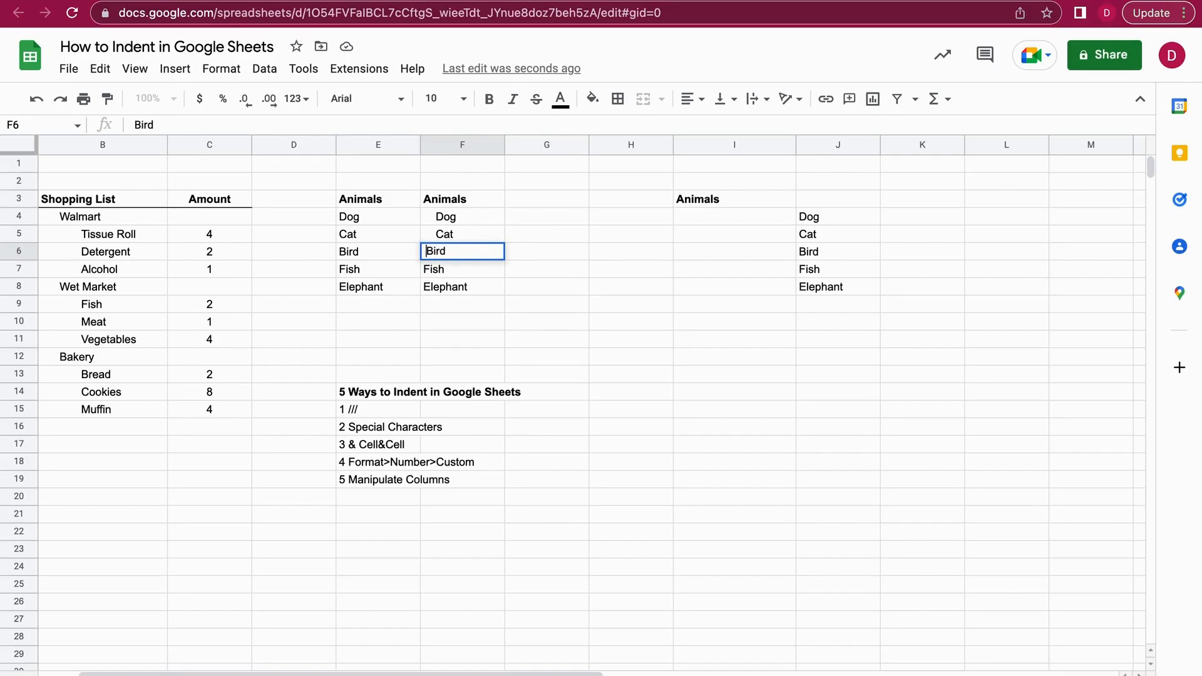
key(Return)
double_click(425, 269)
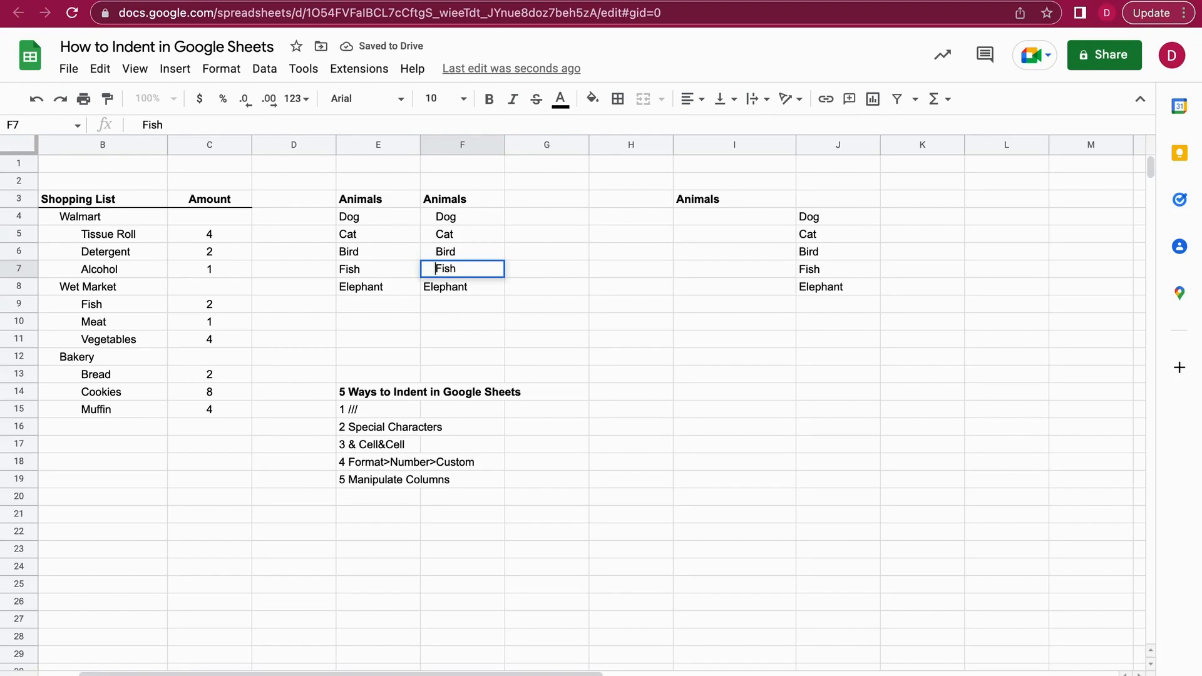
key(Return)
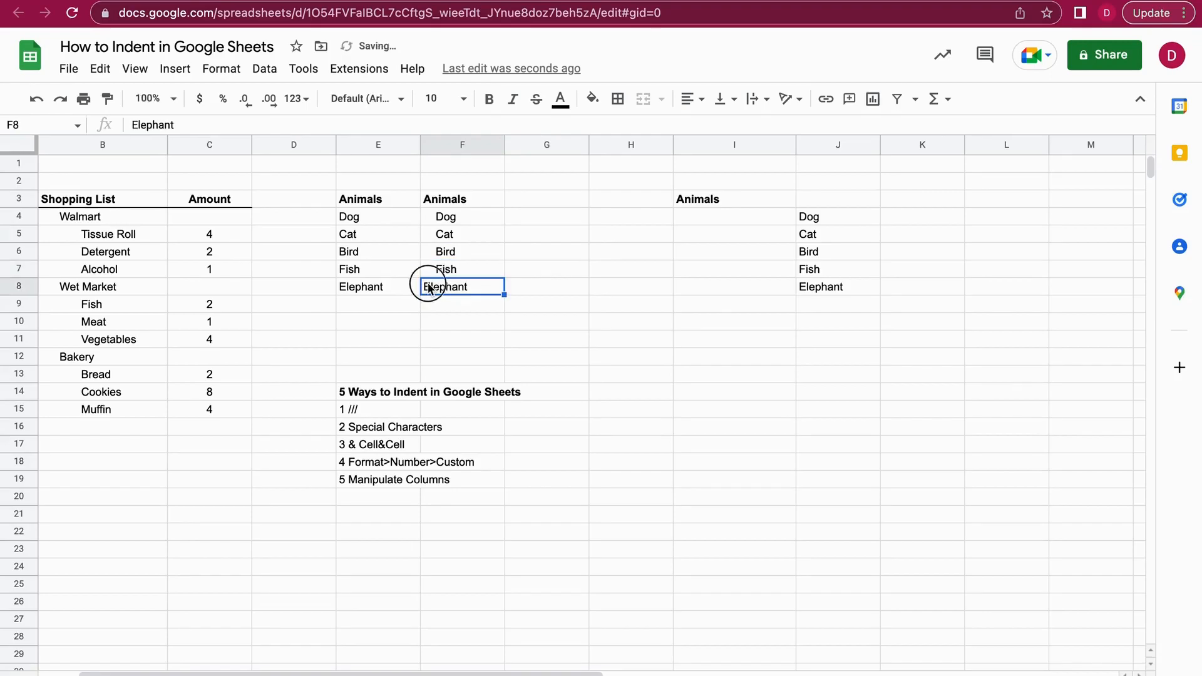
double_click(425, 285)
click(425, 285)
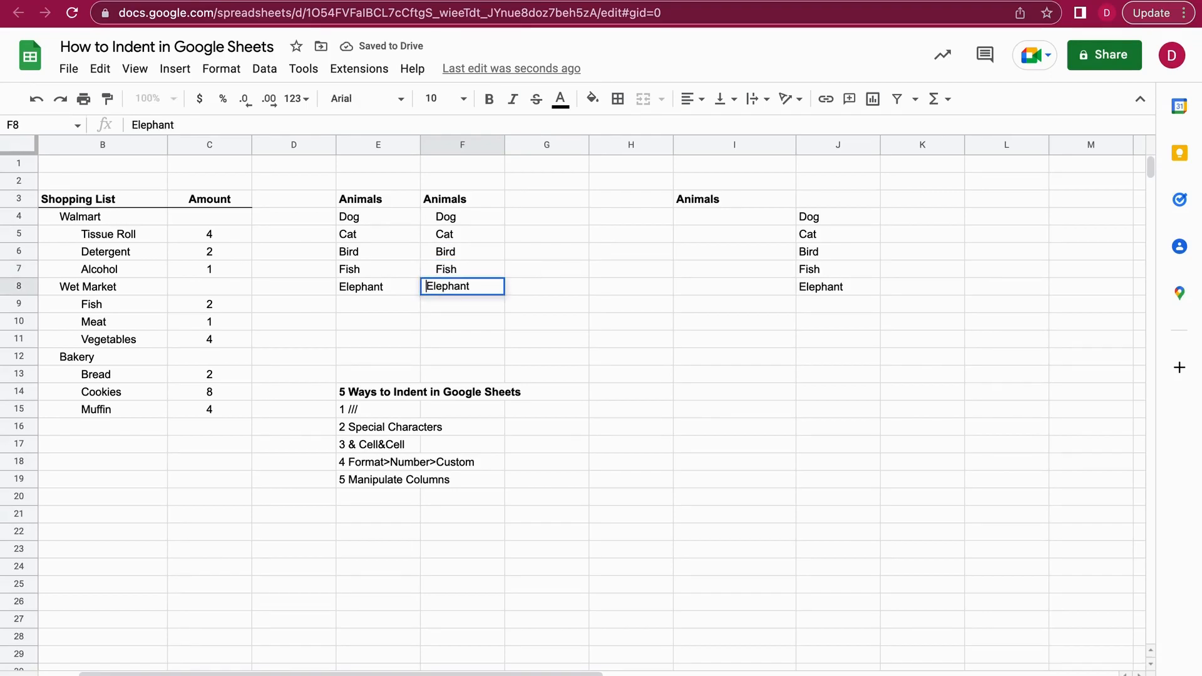
key(Return)
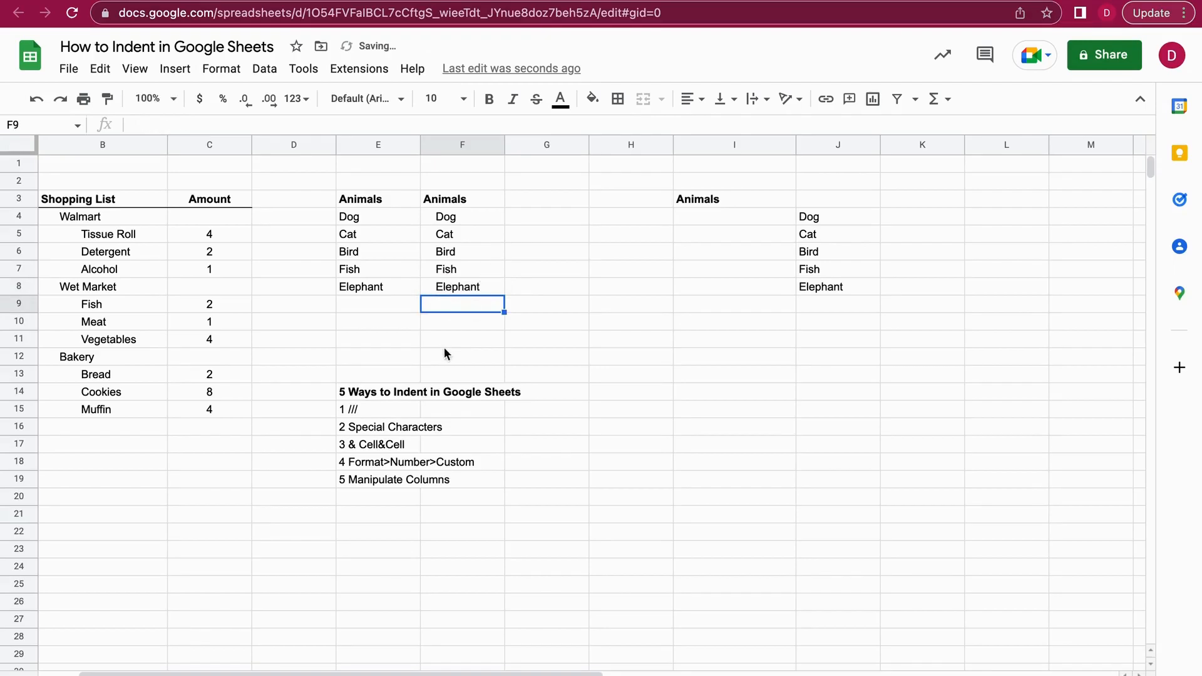
Replace the space-indented animals in F4:F8 with a copy of the unindented list from E4:E8
click(462, 323)
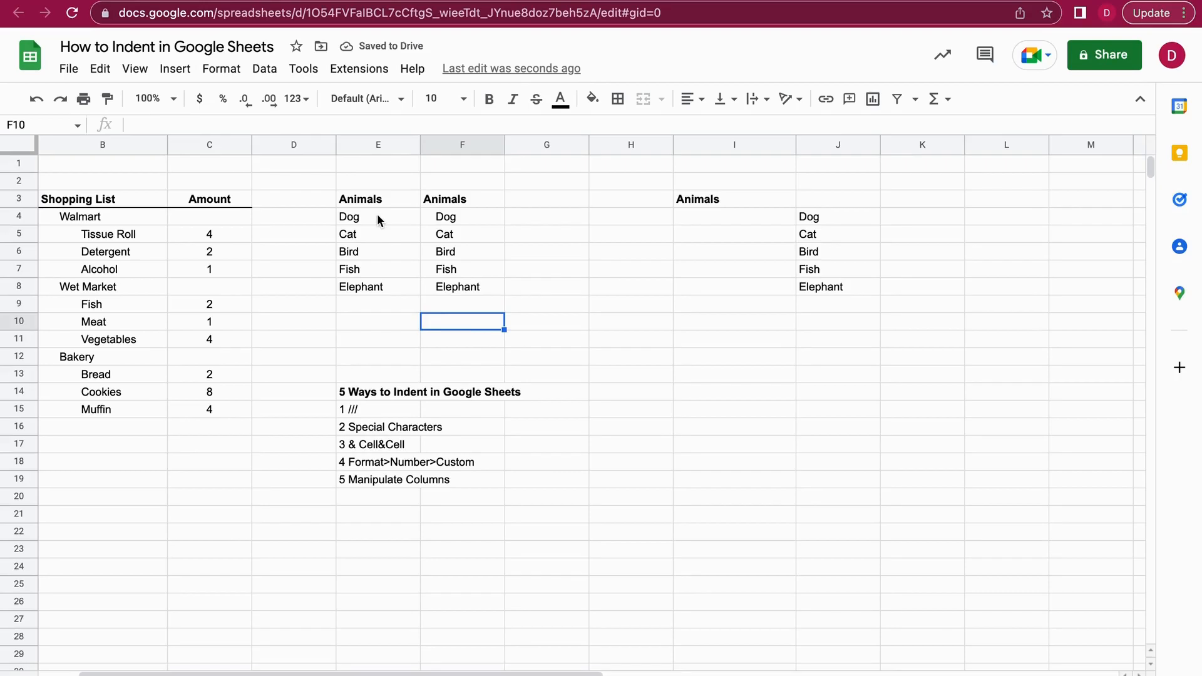
drag(377, 213, 380, 284)
key(ctrl+c)
click(467, 205)
click(461, 213)
key(ctrl+v)
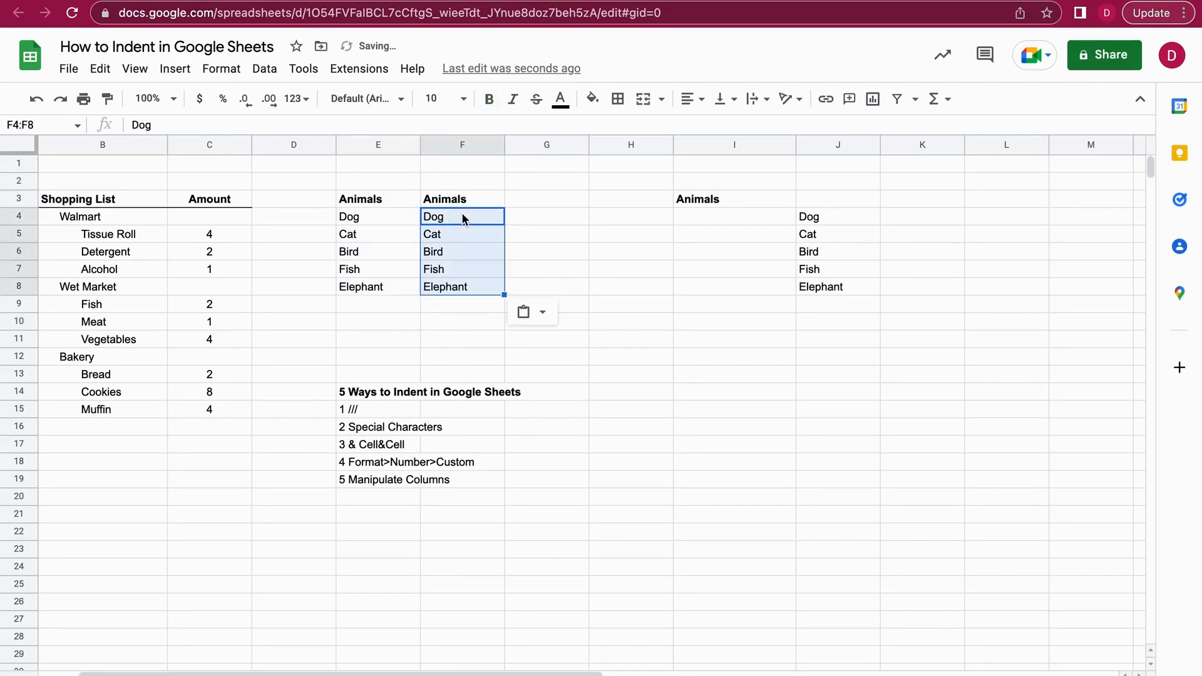
click(587, 391)
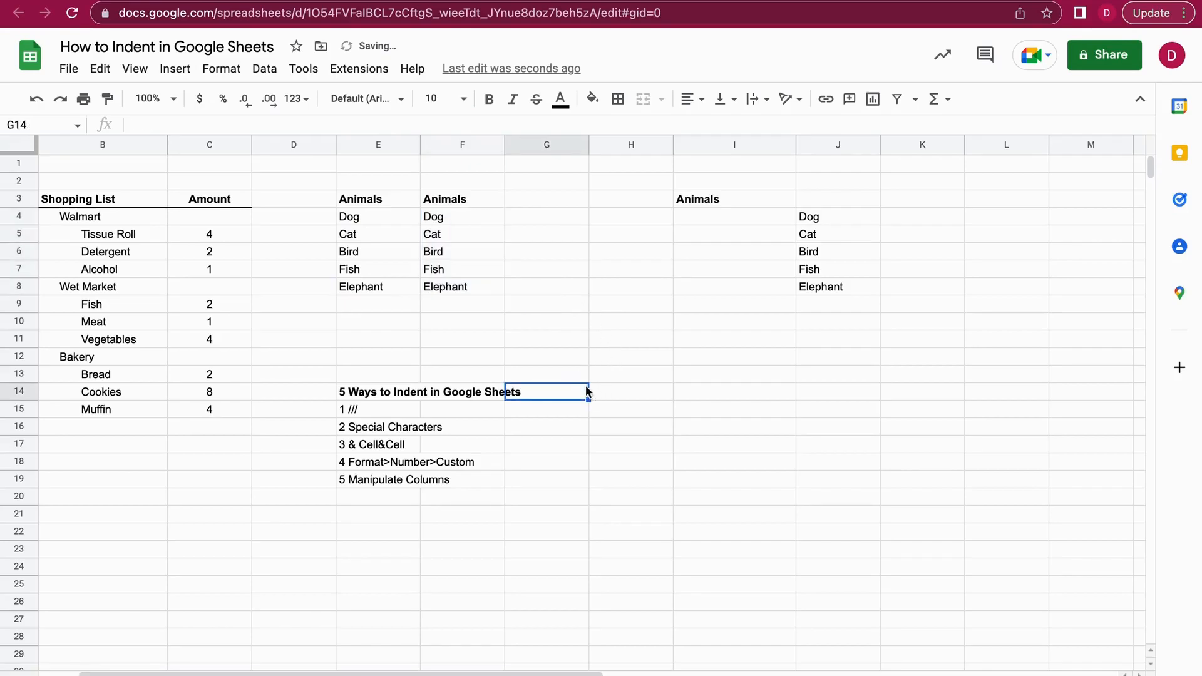
click(608, 399)
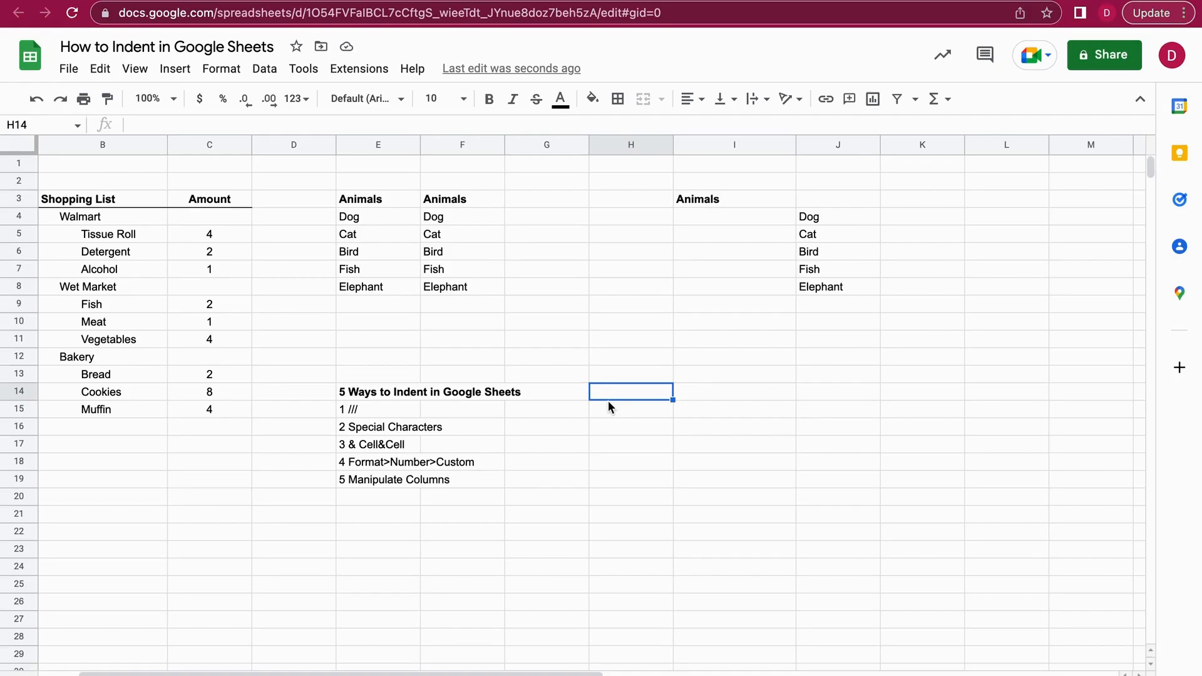
Insert the special characters >>> before Dog in F4 and before Cat in F5
click(427, 220)
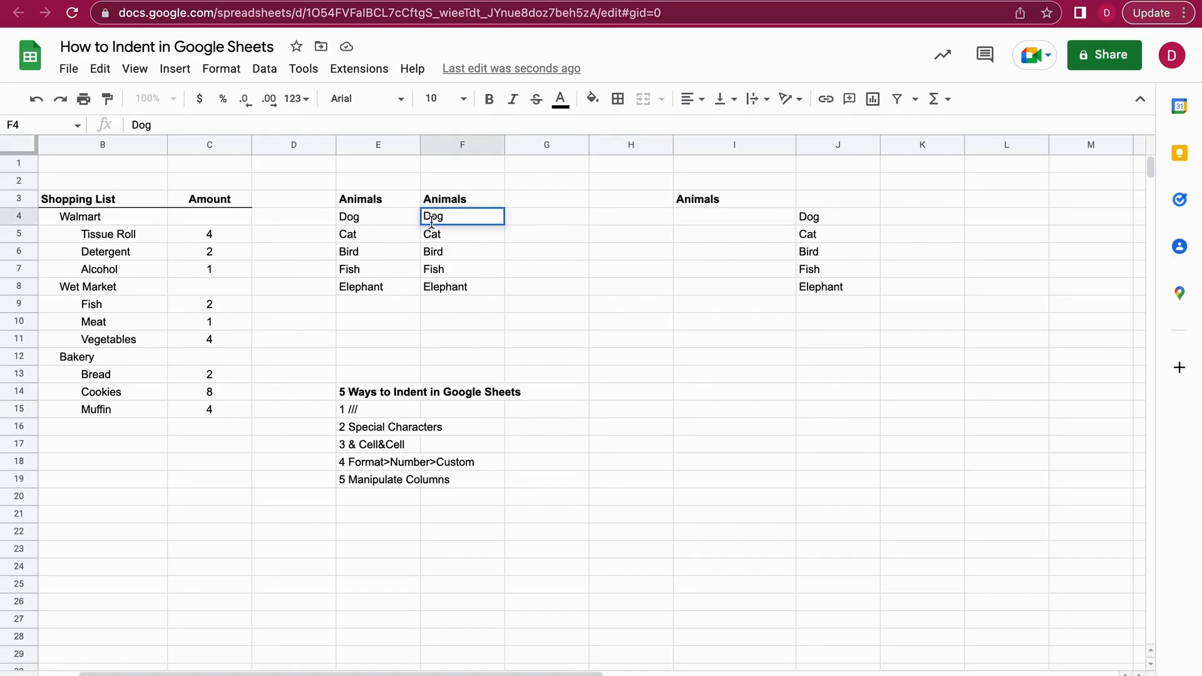
text(>>>)
key(Return)
double_click(425, 232)
text(>>>)
key(Return)
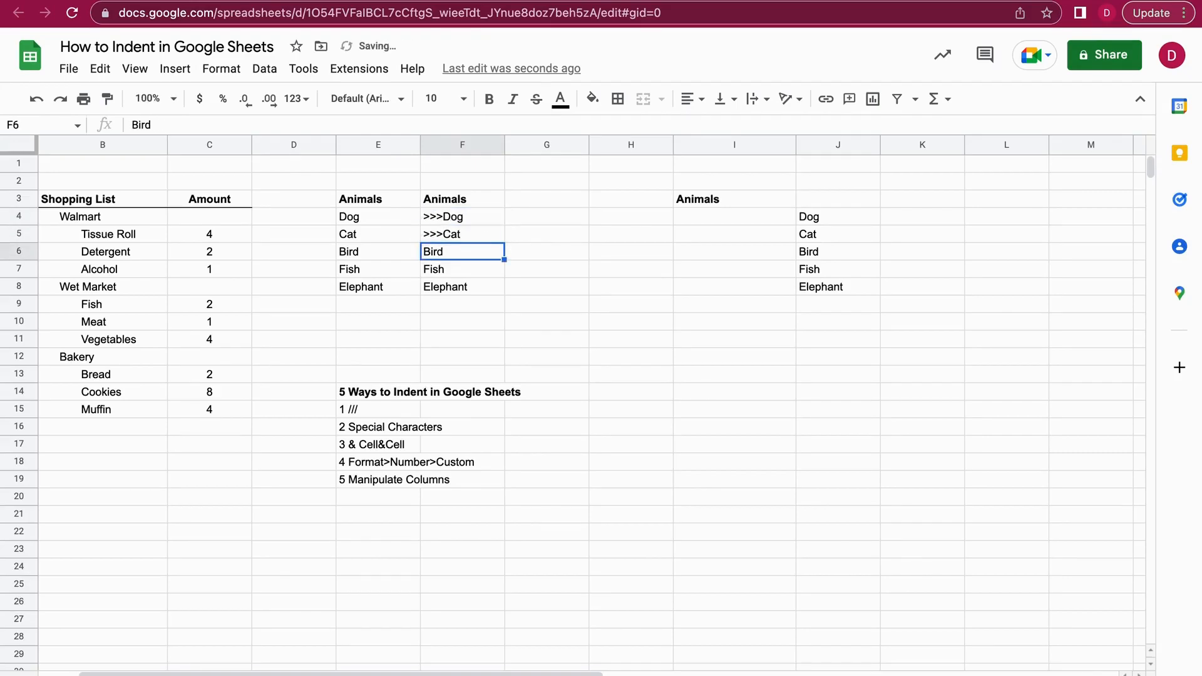
click(538, 257)
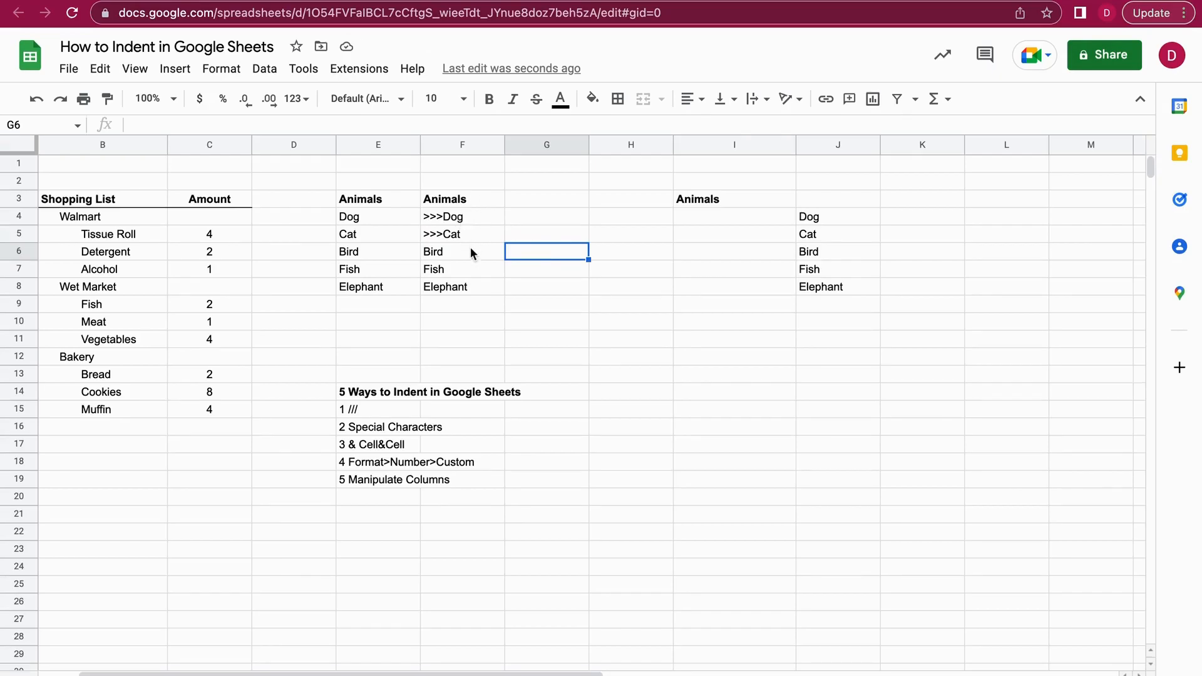
Color only the >>> characters before Dog in F4 white
double_click(466, 219)
drag(443, 216, 417, 221)
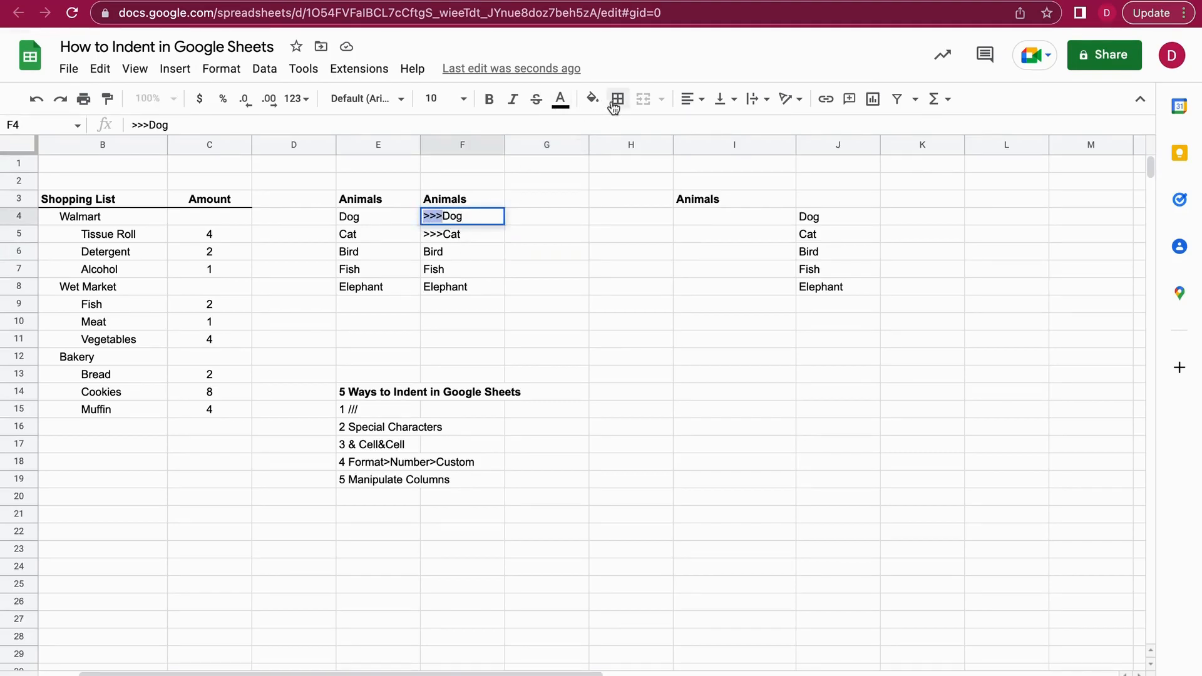
click(559, 99)
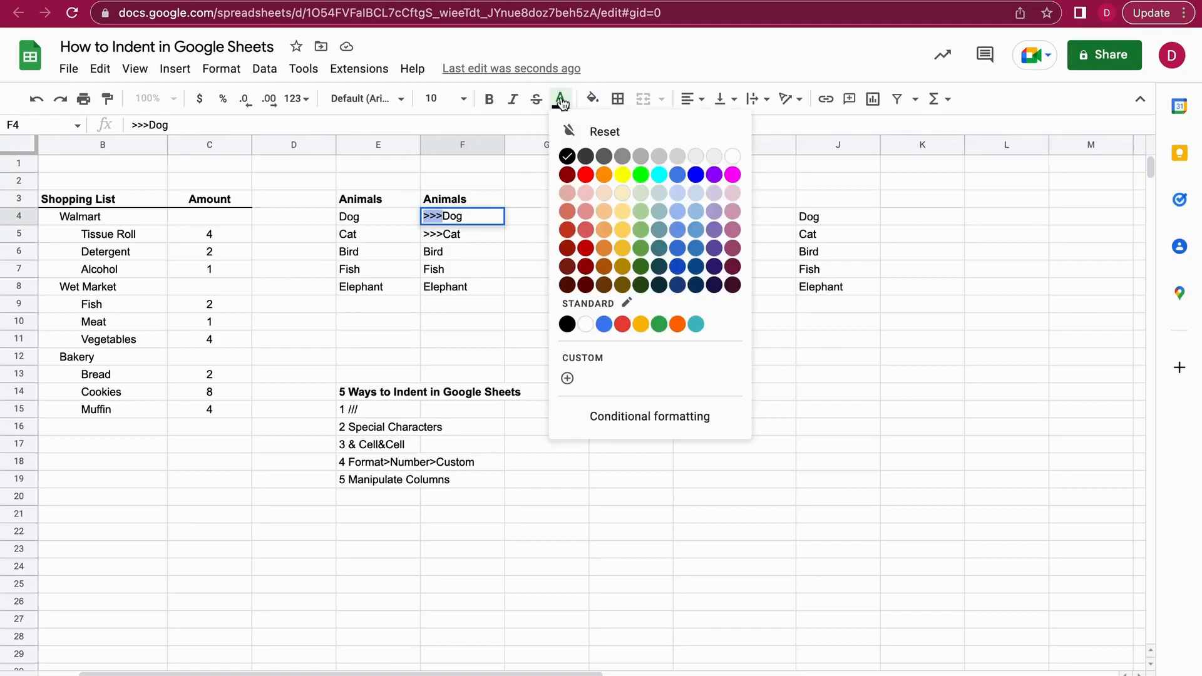
click(730, 156)
click(551, 229)
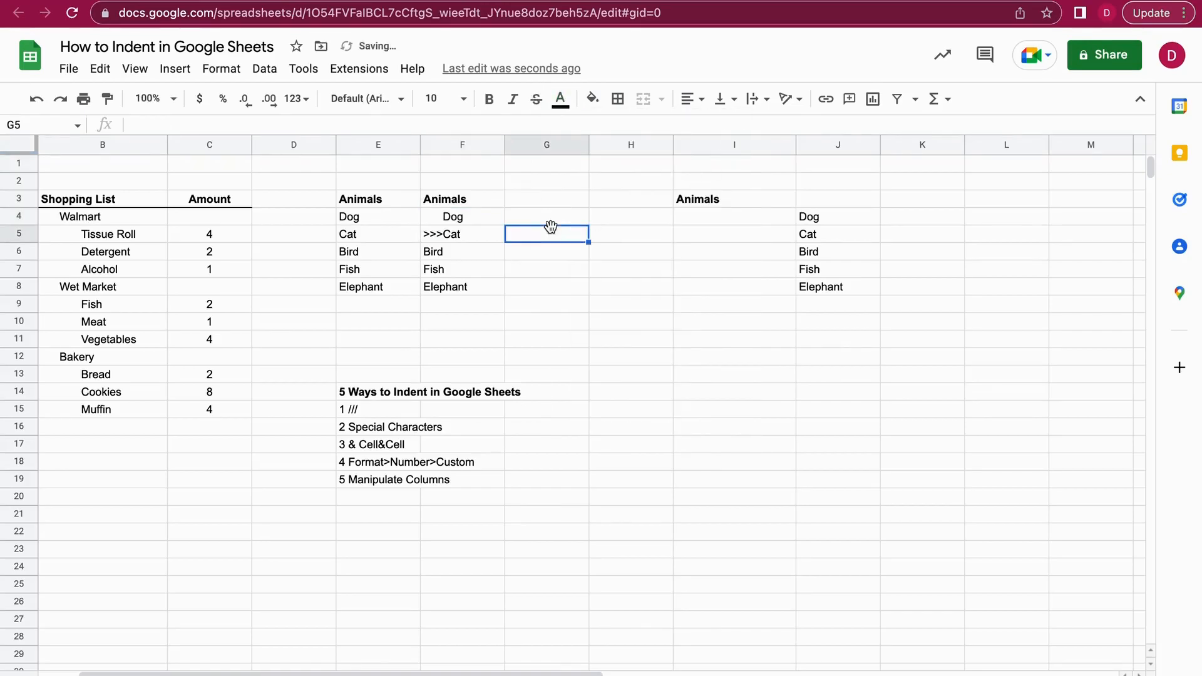
Color only the >>> characters before Cat in F5 white
double_click(440, 235)
drag(442, 234, 418, 234)
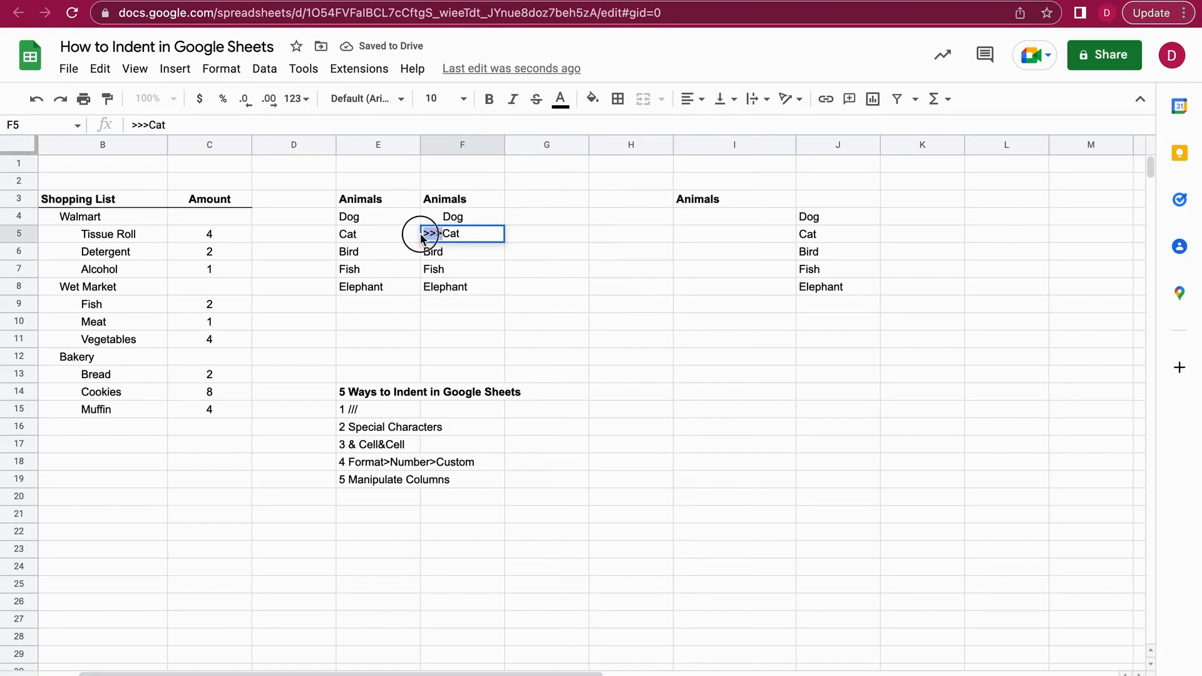
click(561, 102)
click(734, 157)
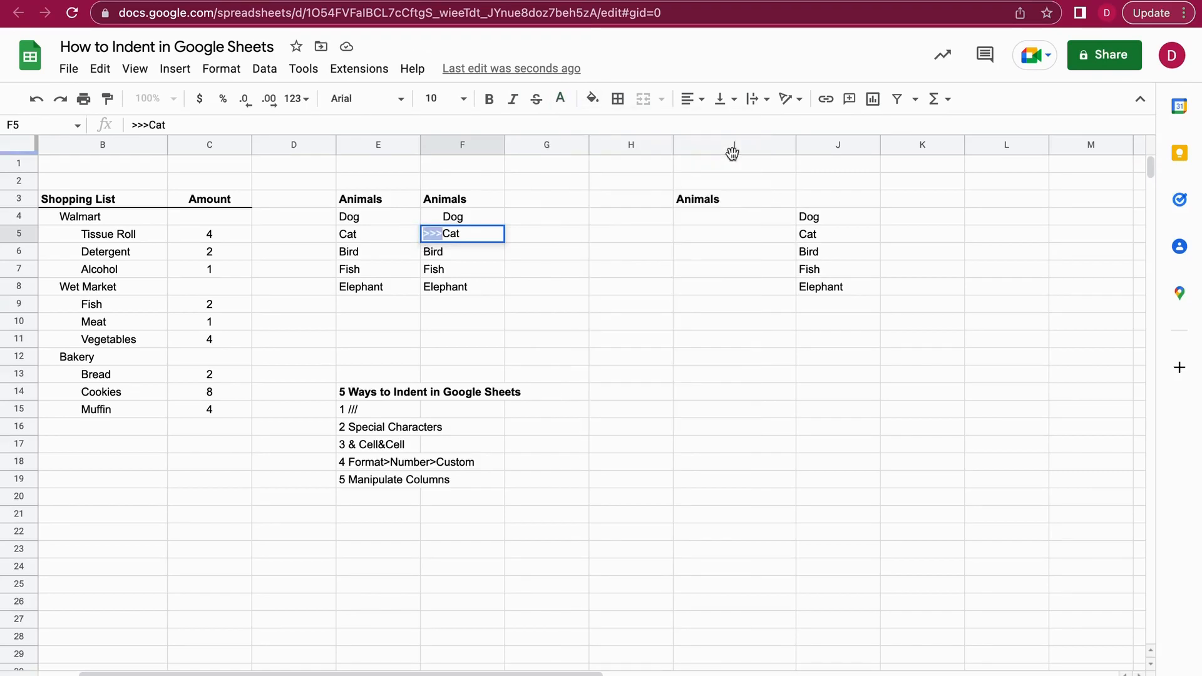
click(617, 246)
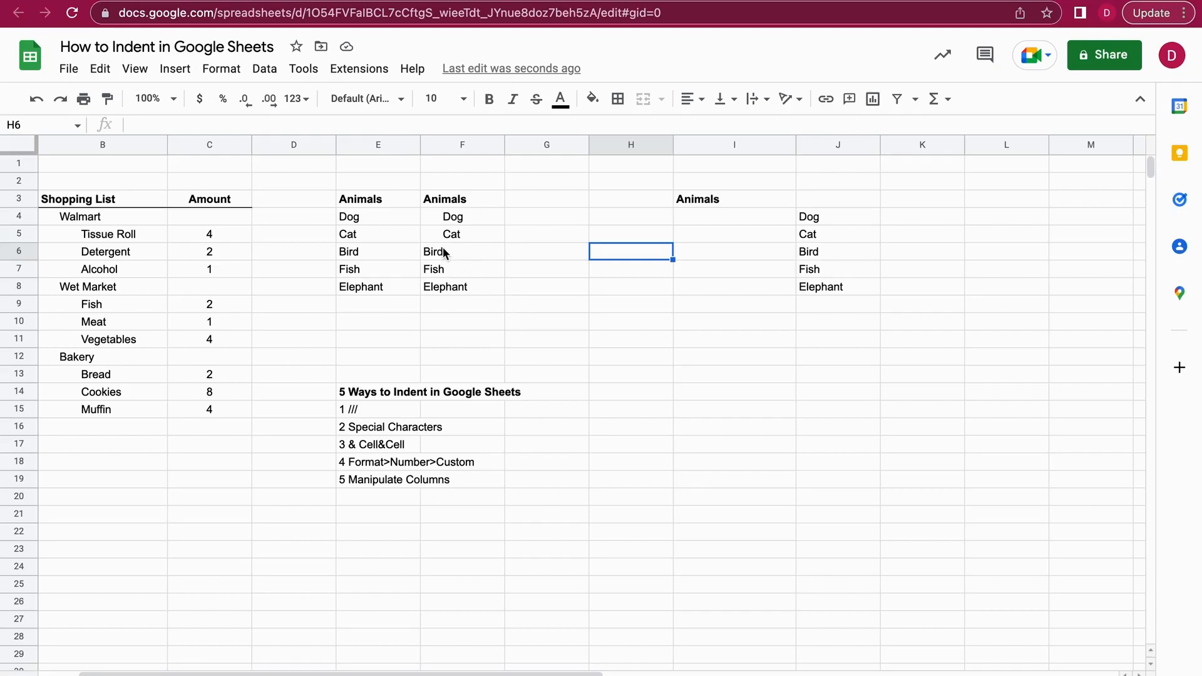
Overwrite the prefixed entries in F4:F5 with a copy of plain Dog and Cat from E4:E5
drag(376, 219, 375, 241)
key(ctrl+c)
click(467, 213)
key(ctrl+v)
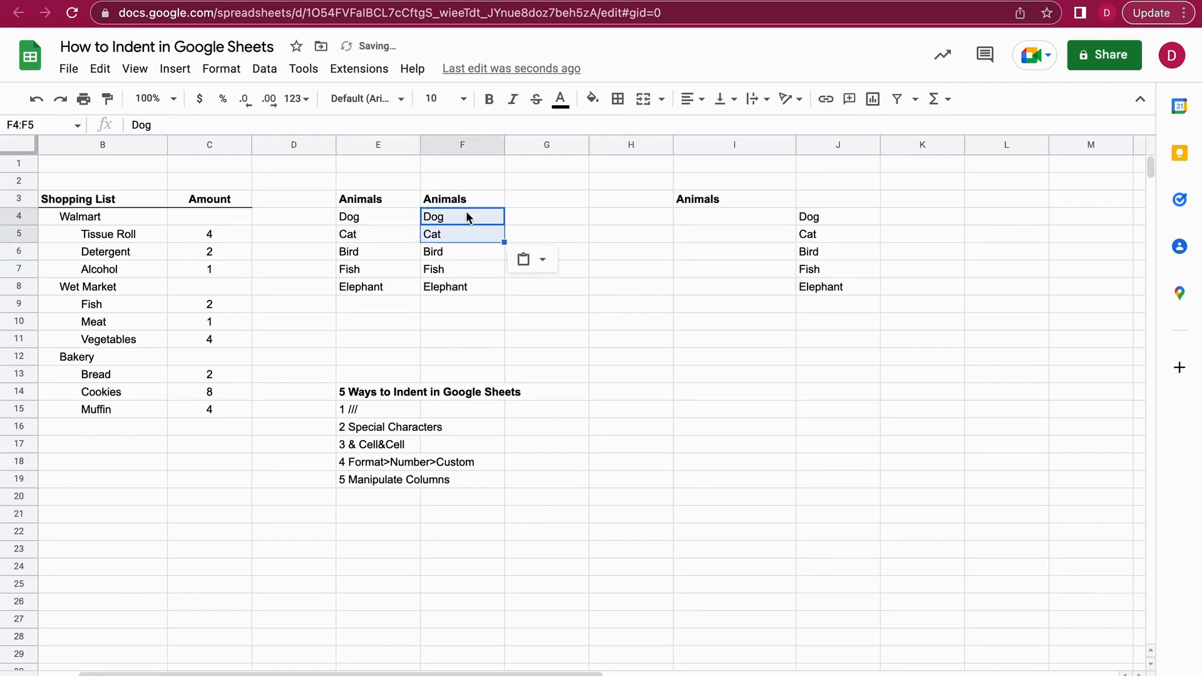
click(577, 329)
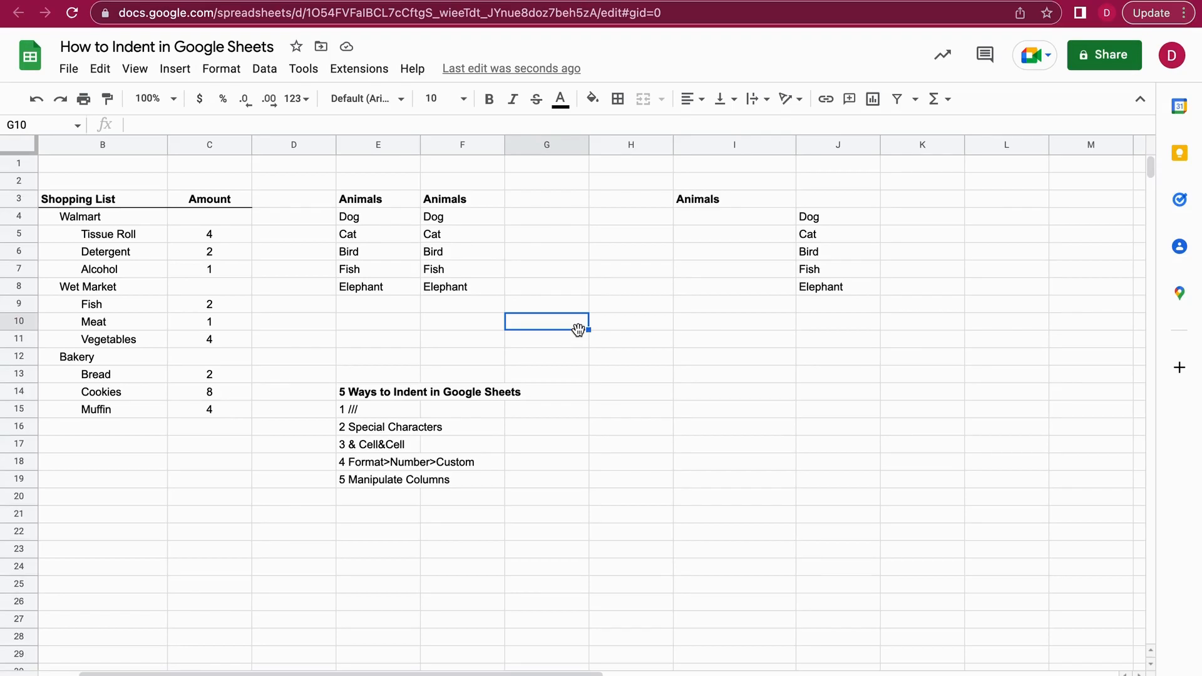
Enter a formula in G4 that joins a period and several spaces to the animal name: =". "&F4
double_click(532, 217)
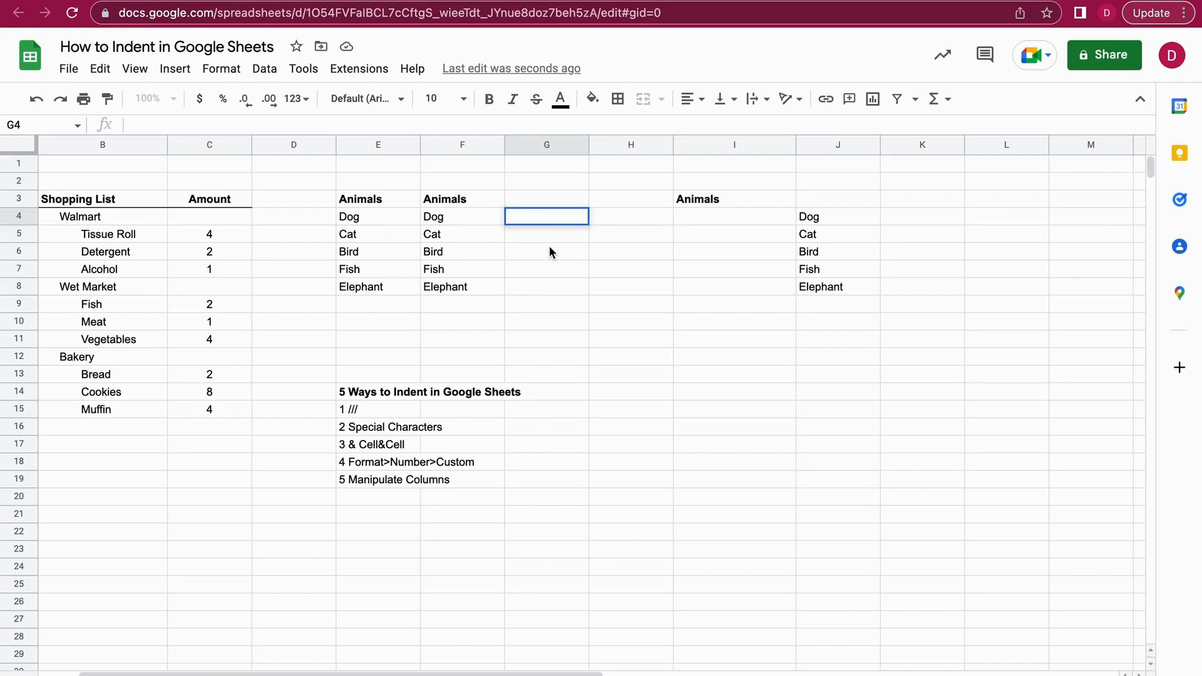
text(=)
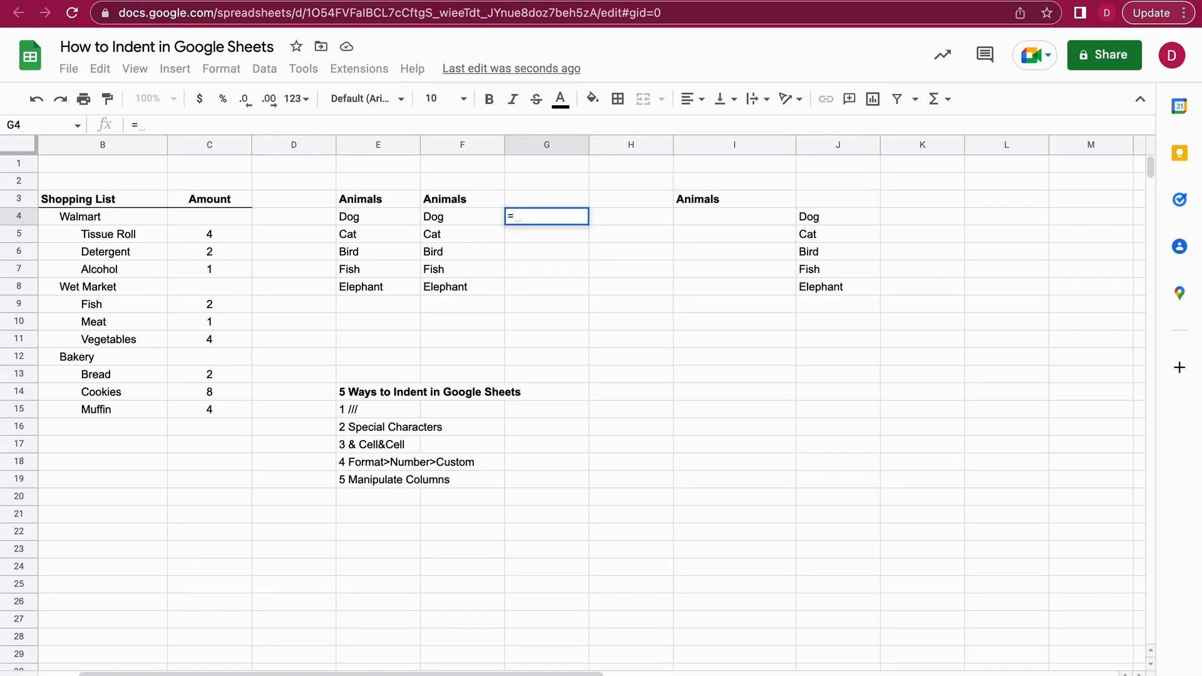
text(".)
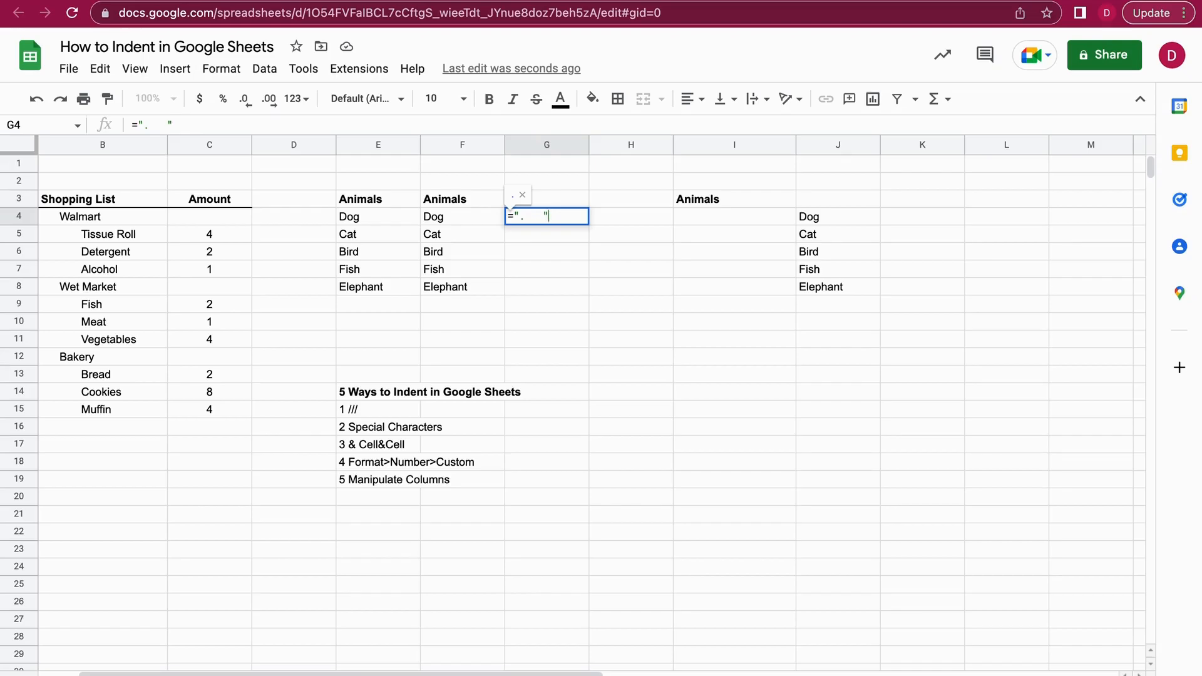
text(&)
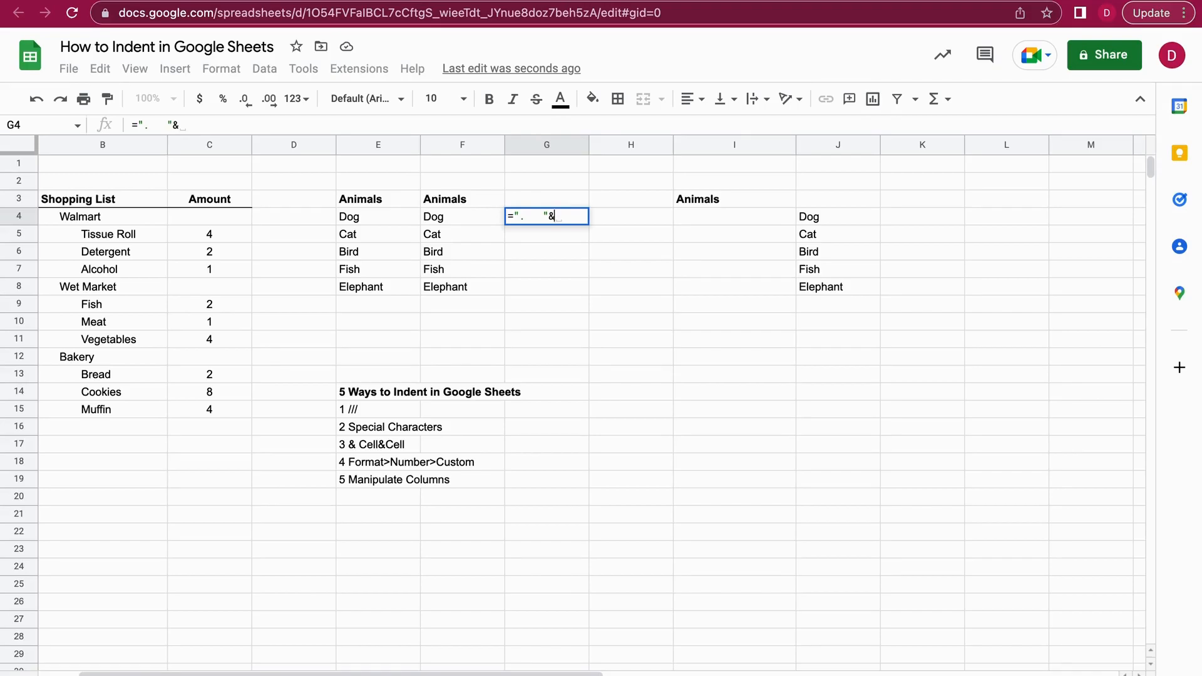
text(F4)
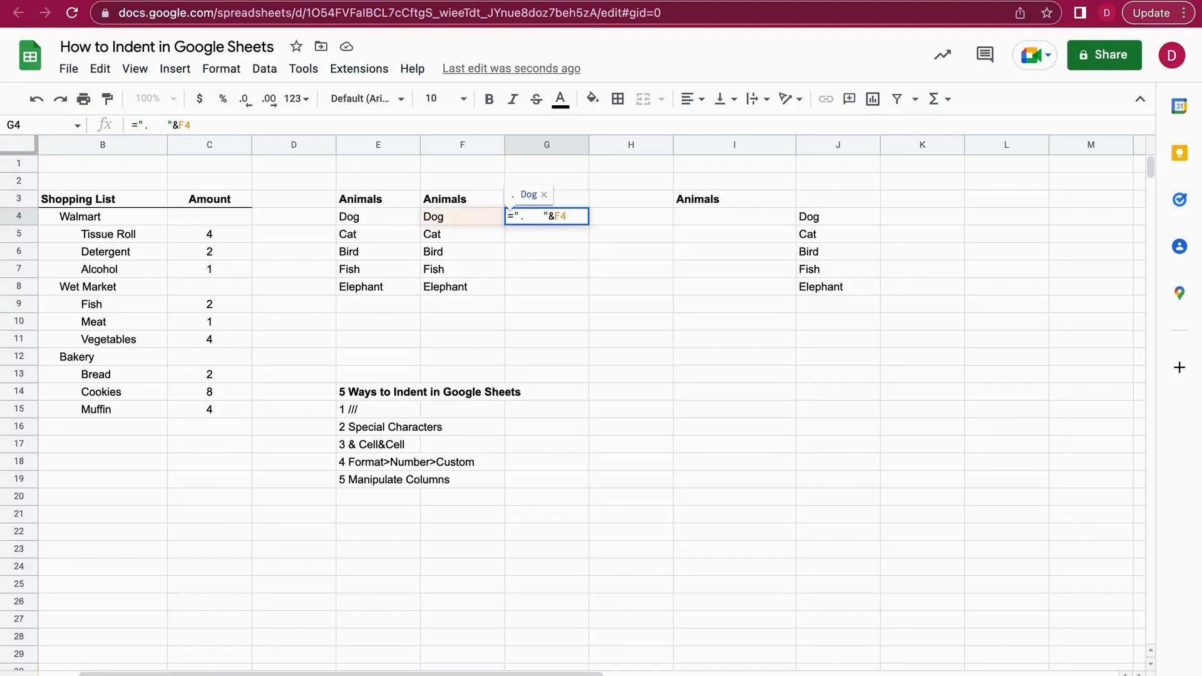
key(Return)
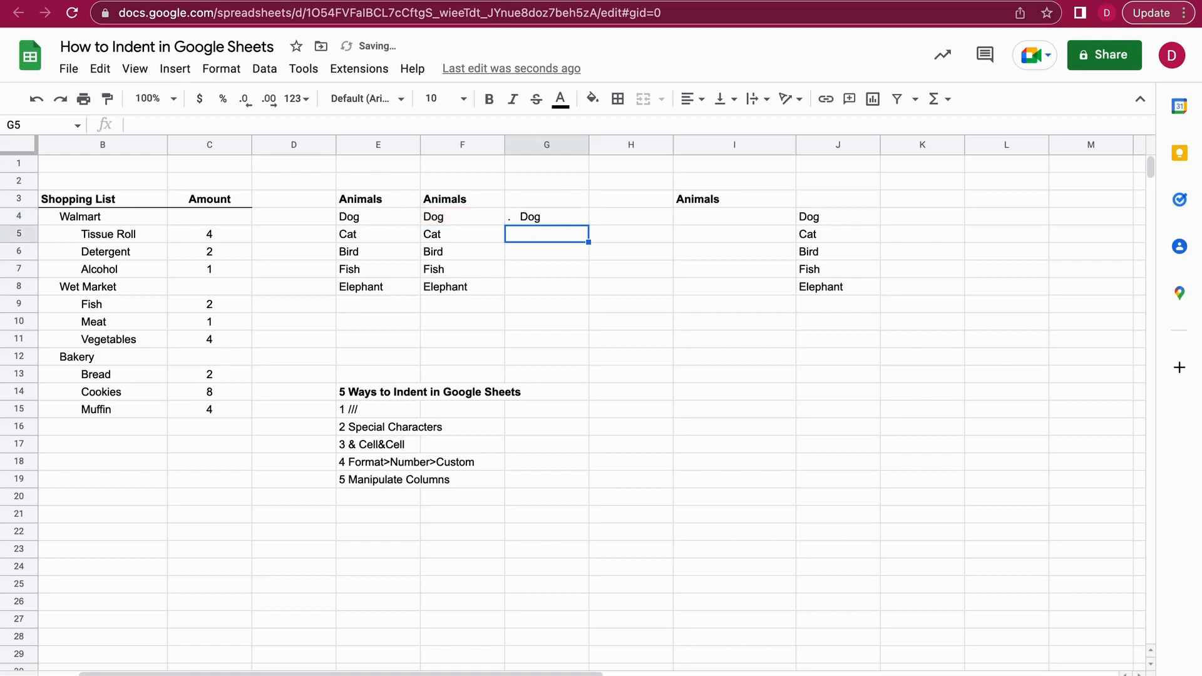
Remove the period from the quoted text in G4's formula so only spaces precede the F4 reference
double_click(526, 220)
click(525, 218)
key(BackSpace)
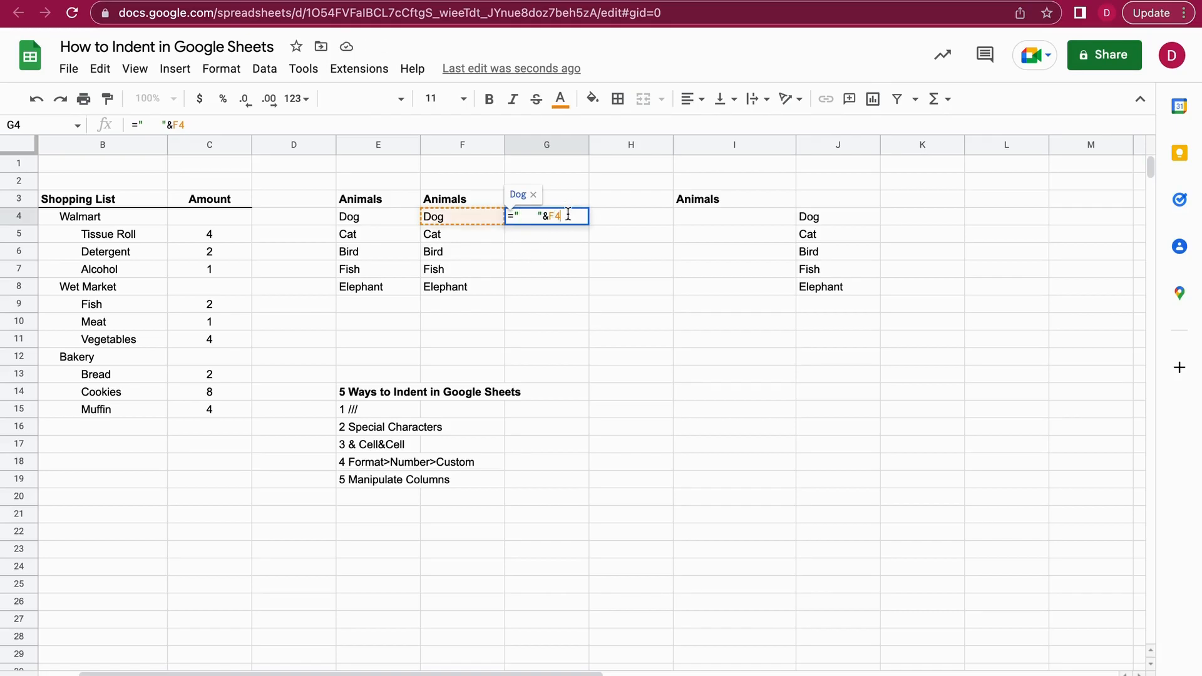
key(Return)
click(525, 217)
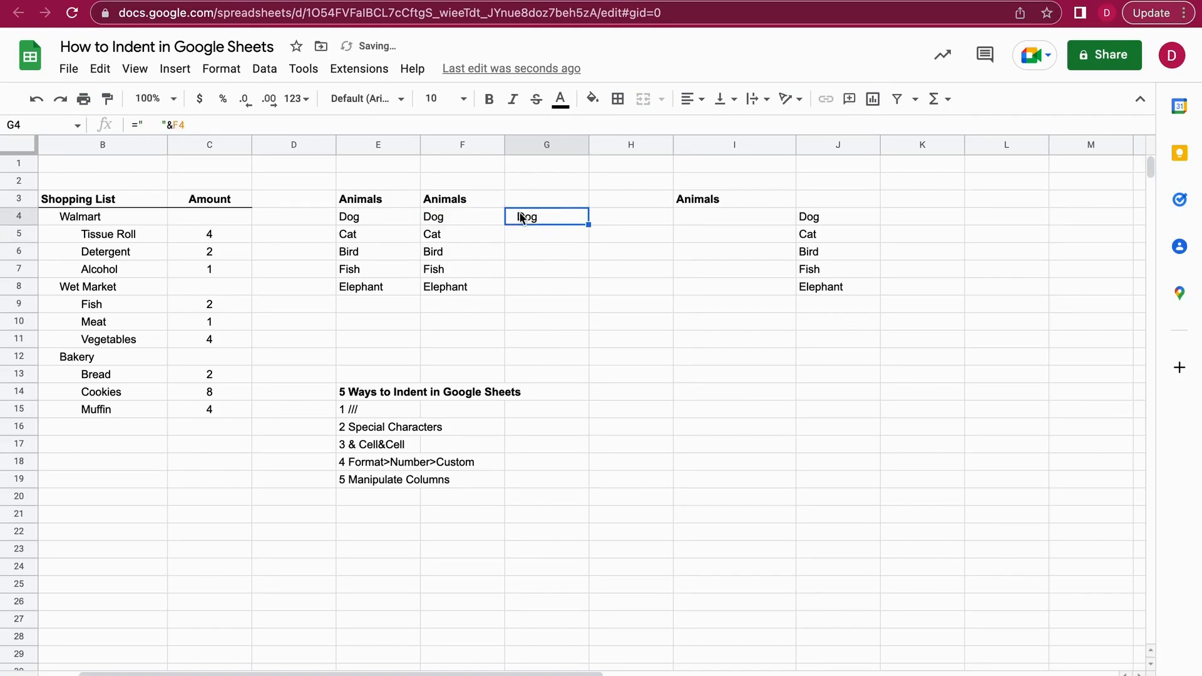
Copy the Animals heading from F3 into G3 above the formula
click(461, 201)
key(ctrl+c)
click(529, 199)
key(ctrl+v)
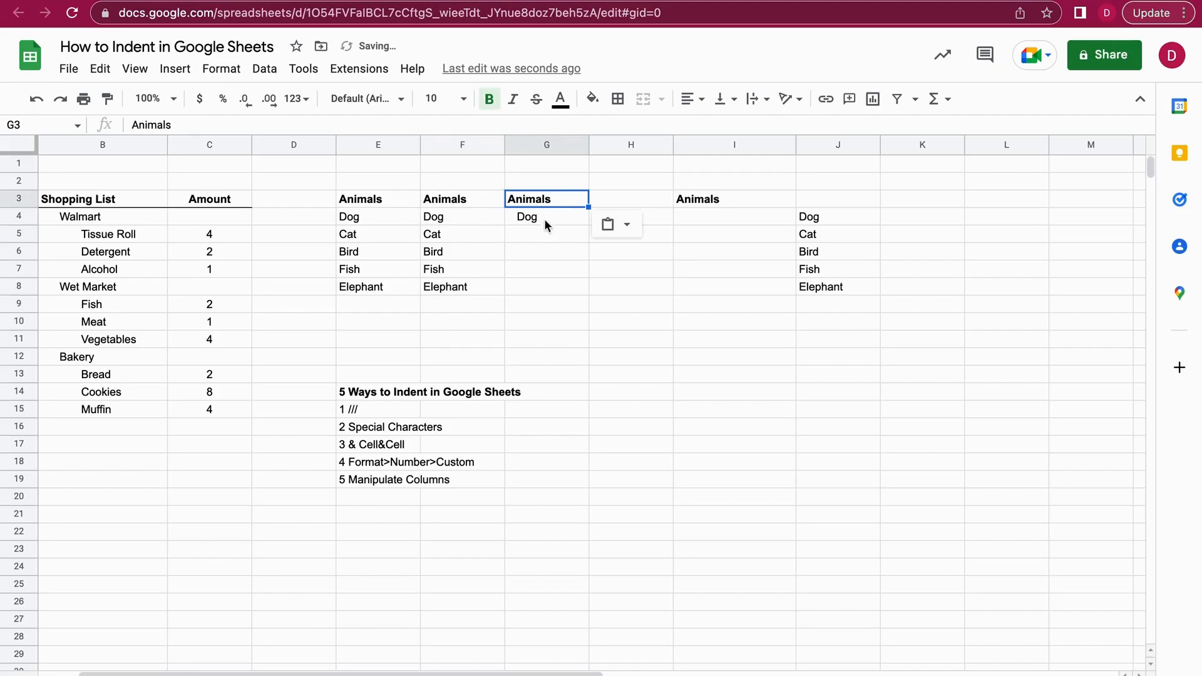
Fill the indent formula from G4 down through G8 for the remaining animals
click(544, 220)
drag(589, 224, 584, 280)
click(625, 271)
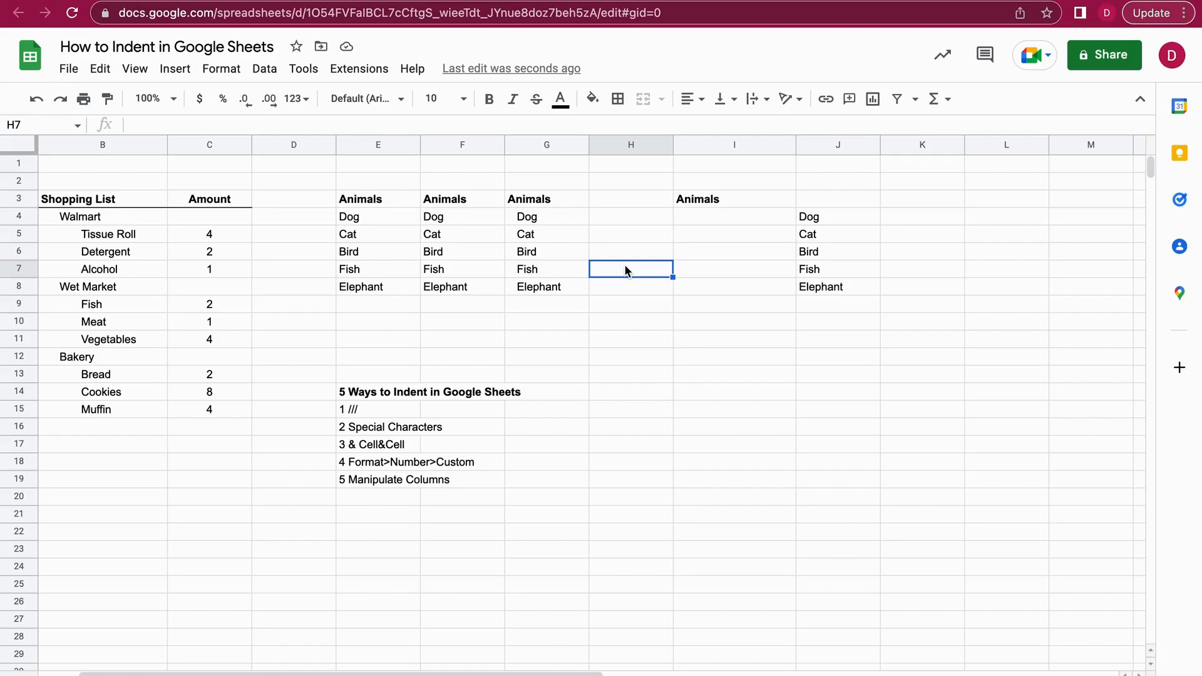
Replace the indent formulas in G4:G8 with a copy of the plain animal names from F4:F8
drag(551, 217, 552, 285)
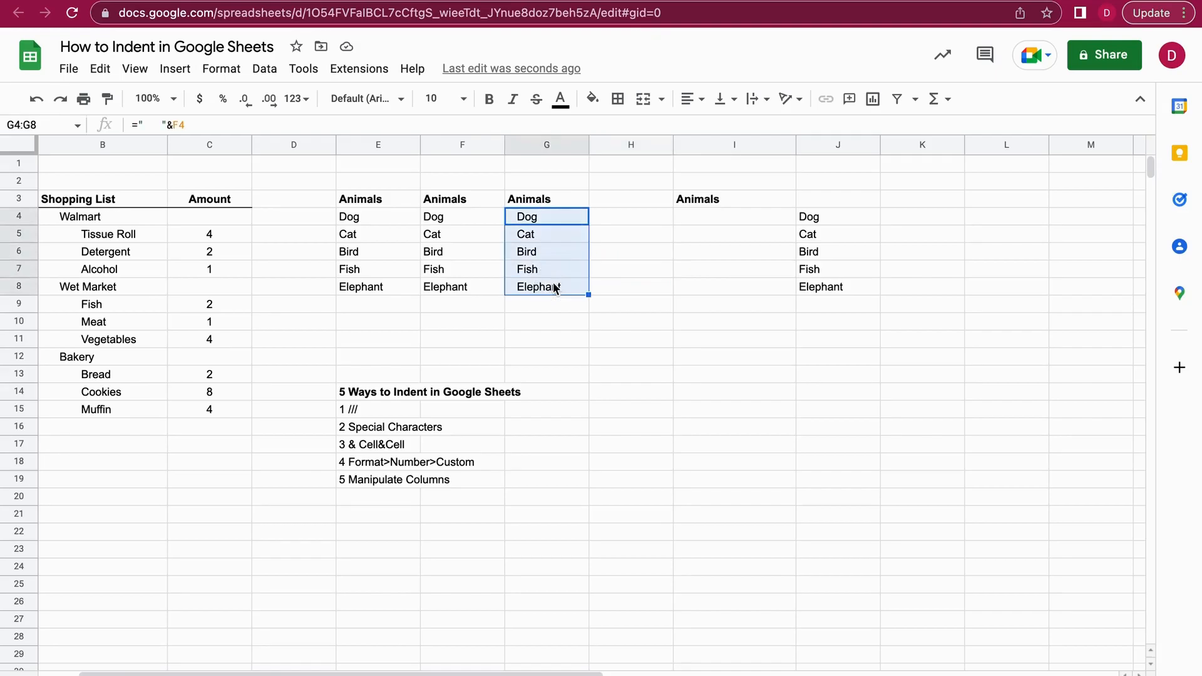
key(Delete)
drag(462, 219, 467, 286)
key(ctrl+c)
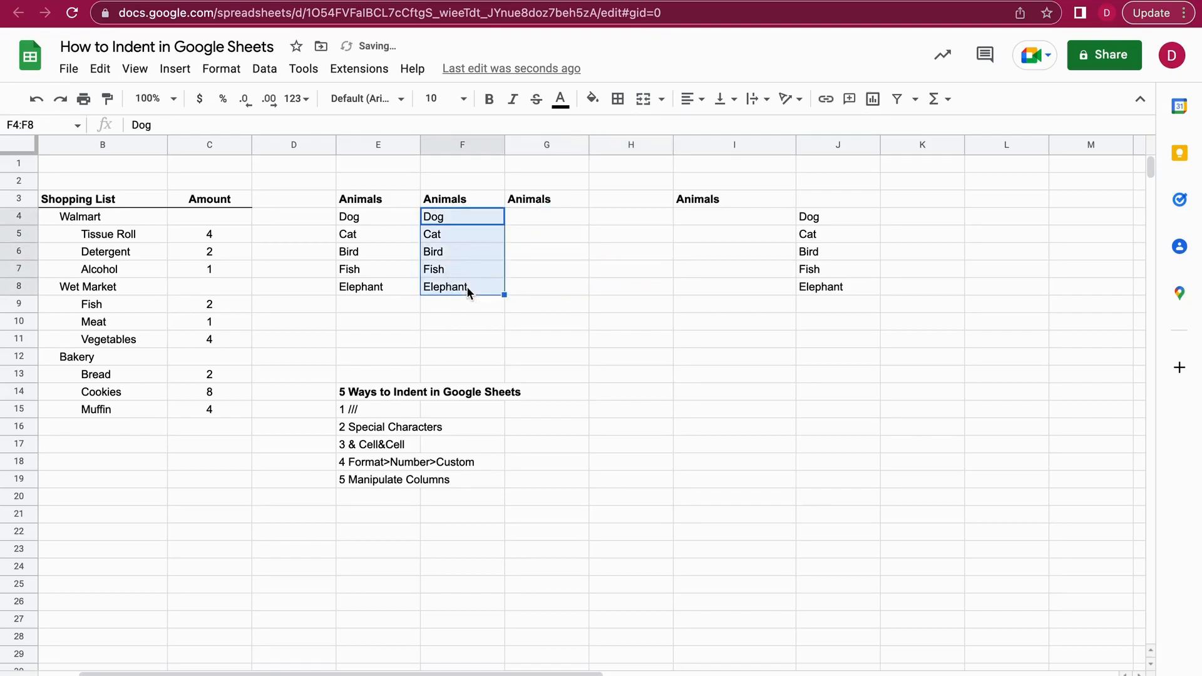
click(538, 216)
key(ctrl+v)
click(540, 219)
click(596, 276)
Apply a custom number format of leading spaces followed by @ to the animal names in G4:G8
drag(564, 226, 564, 290)
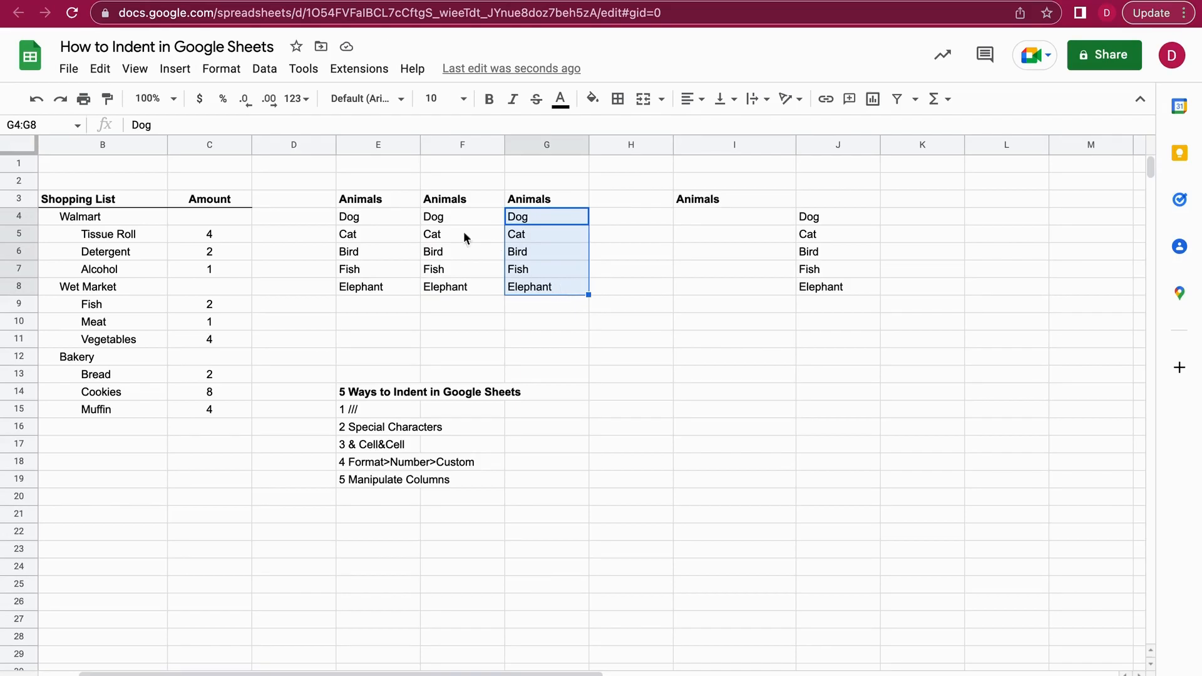
click(222, 71)
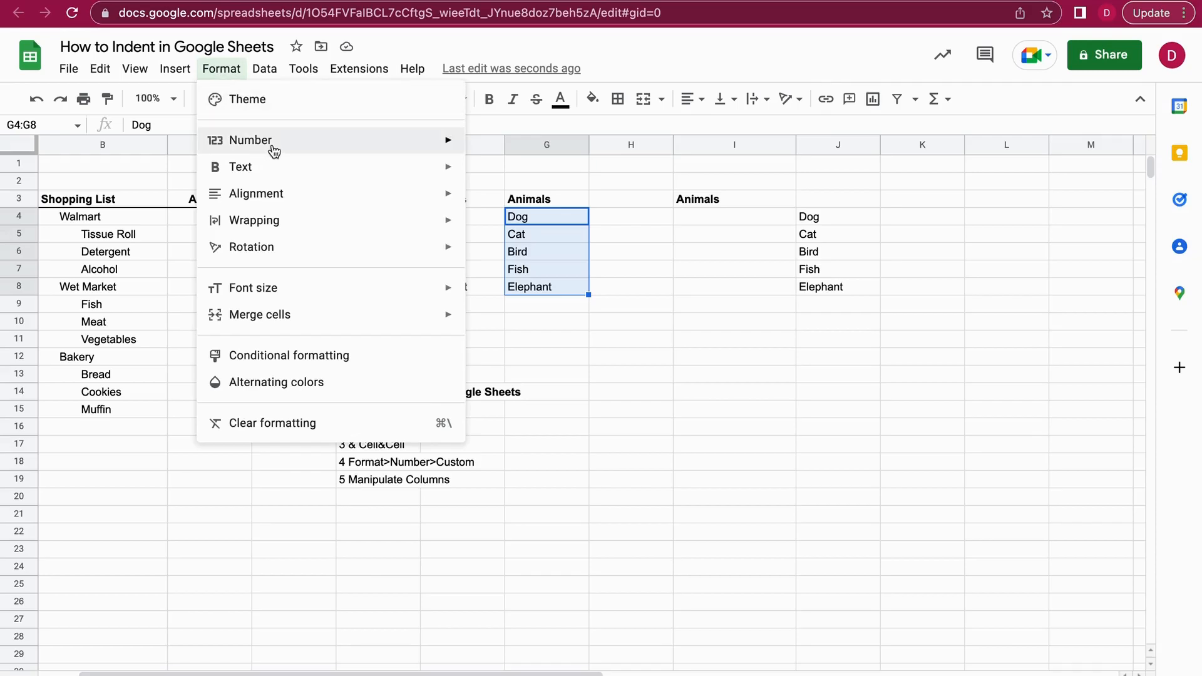
mouse_move(271, 148)
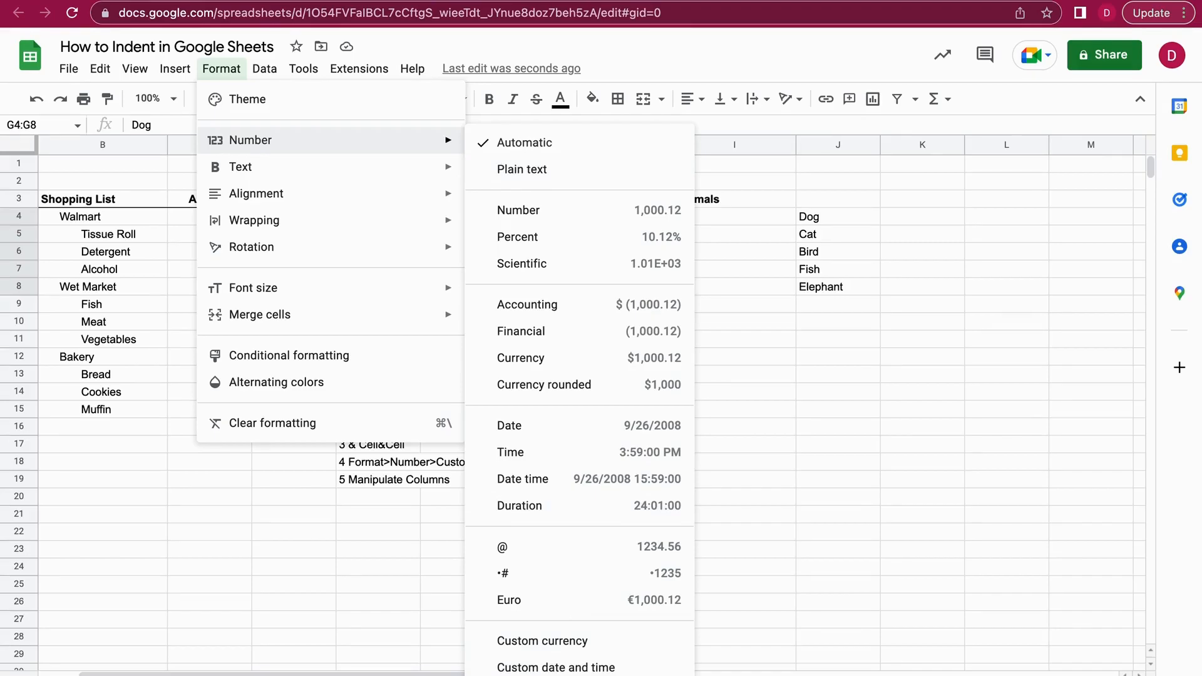
click(583, 675)
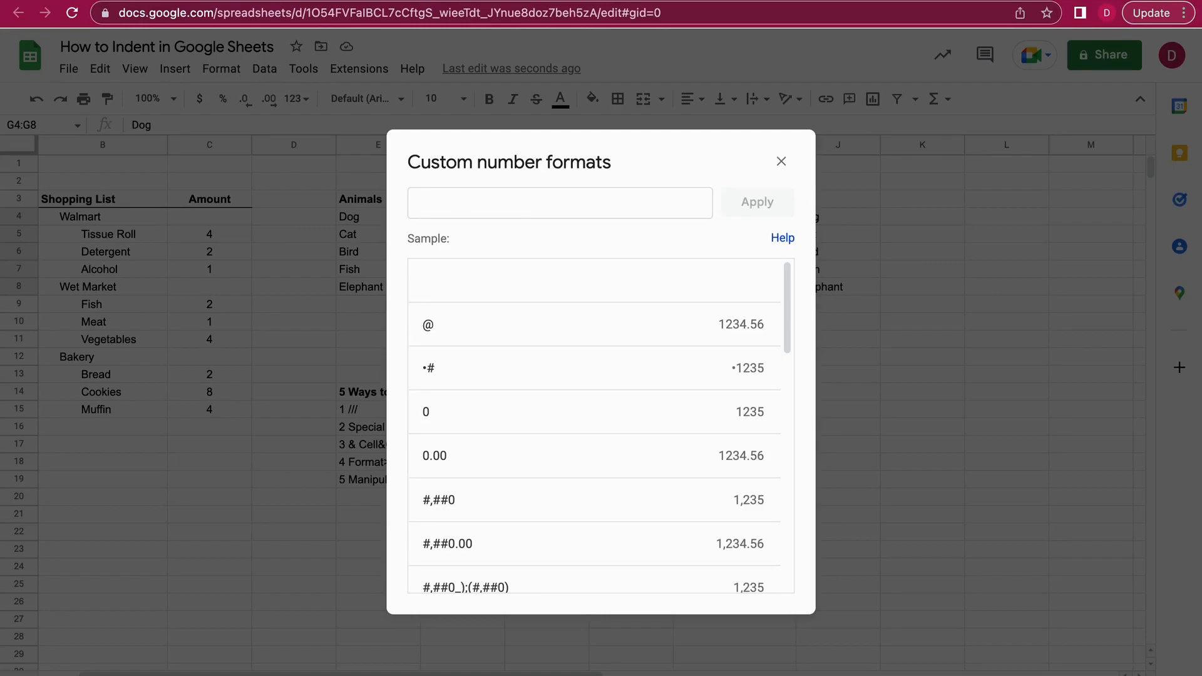
text(@)
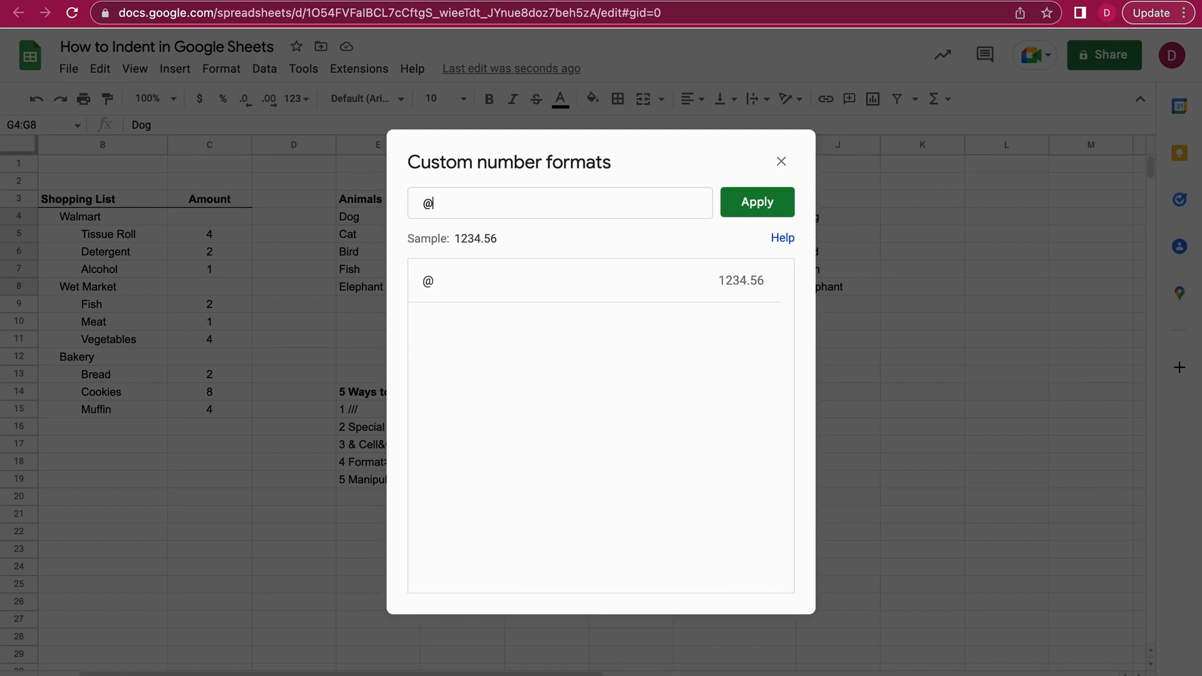
click(754, 203)
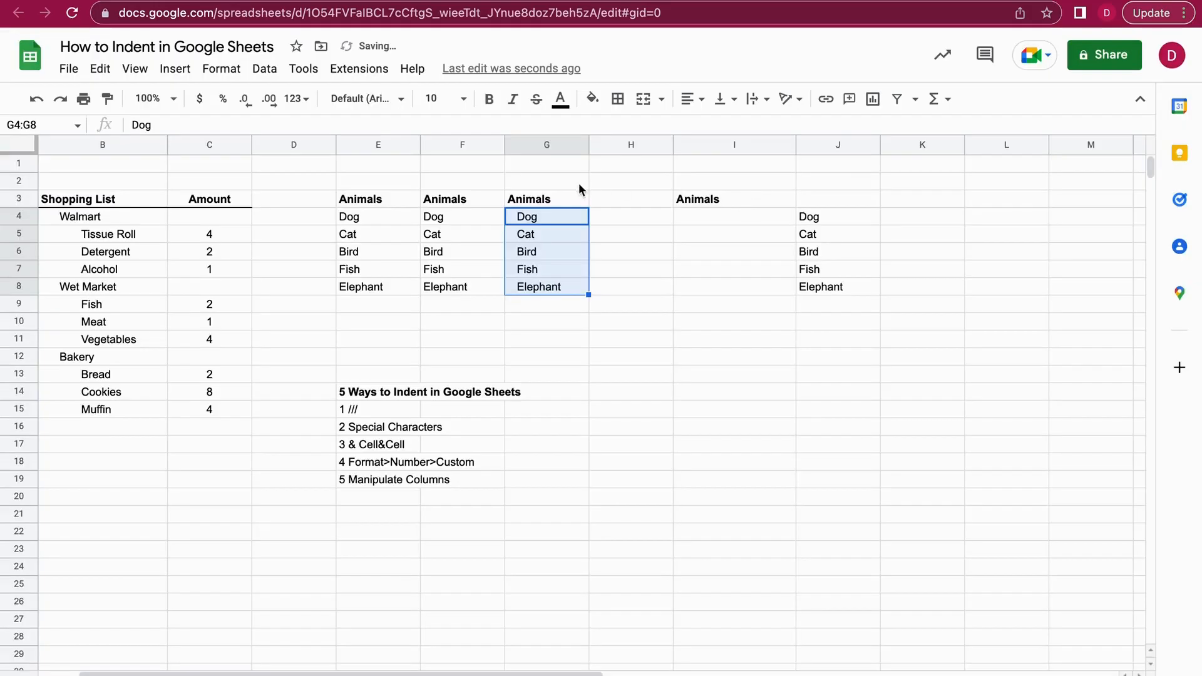
click(622, 265)
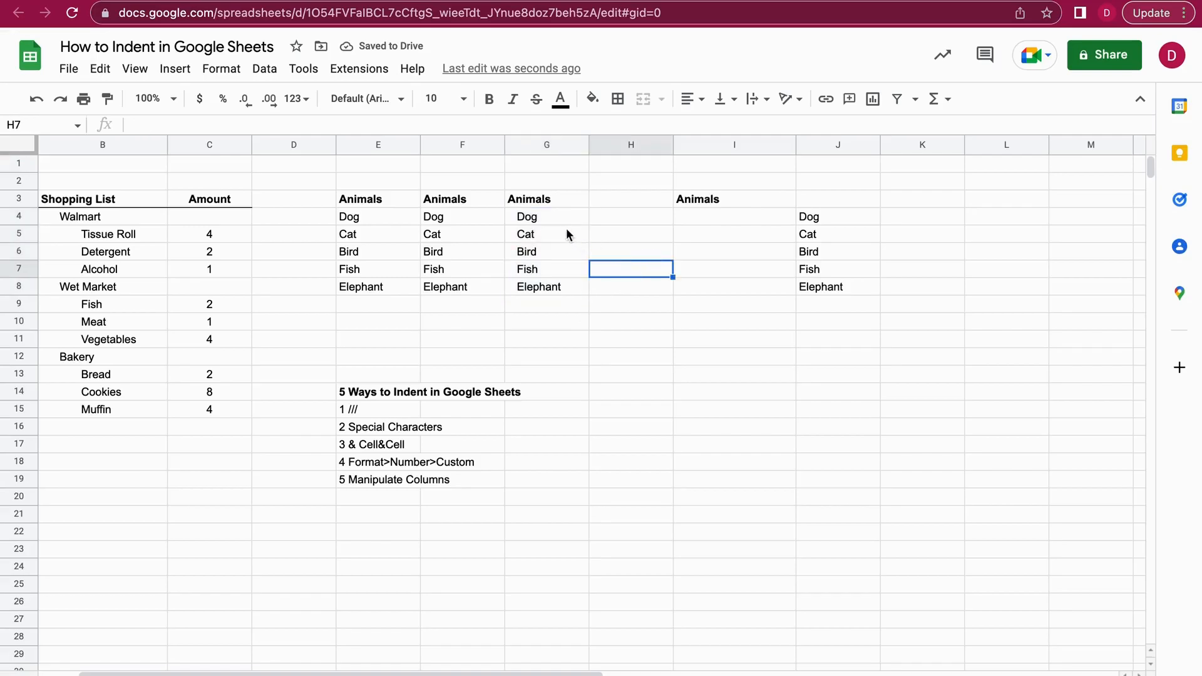
drag(563, 219, 561, 290)
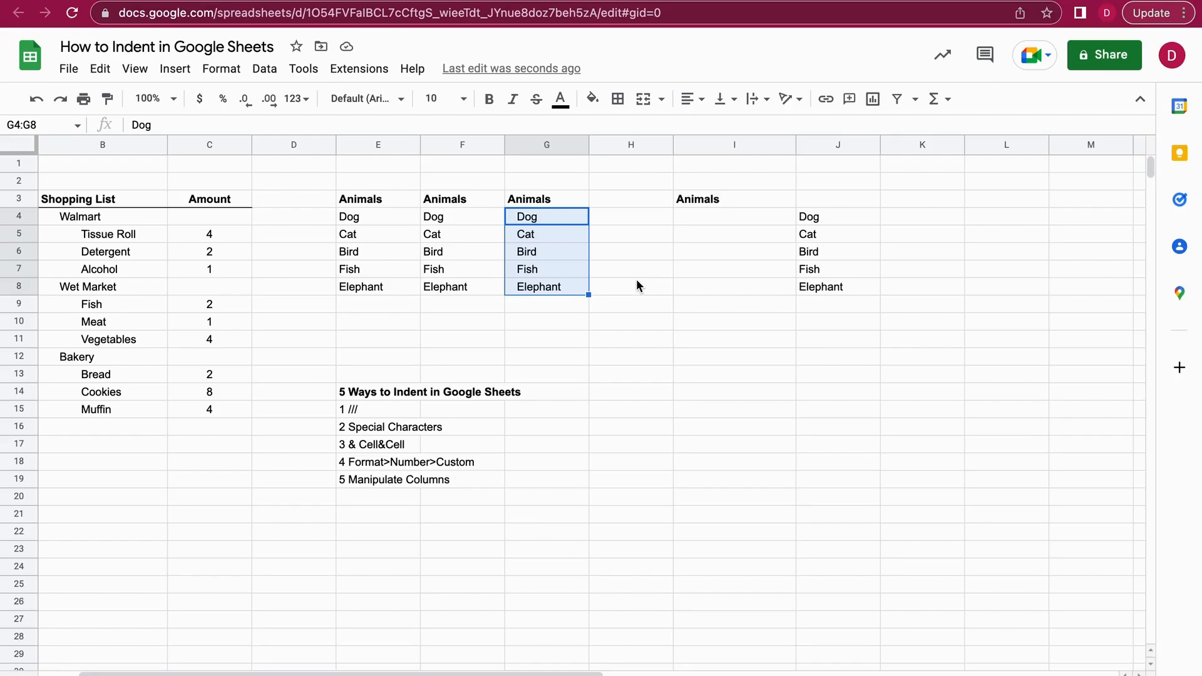
click(584, 355)
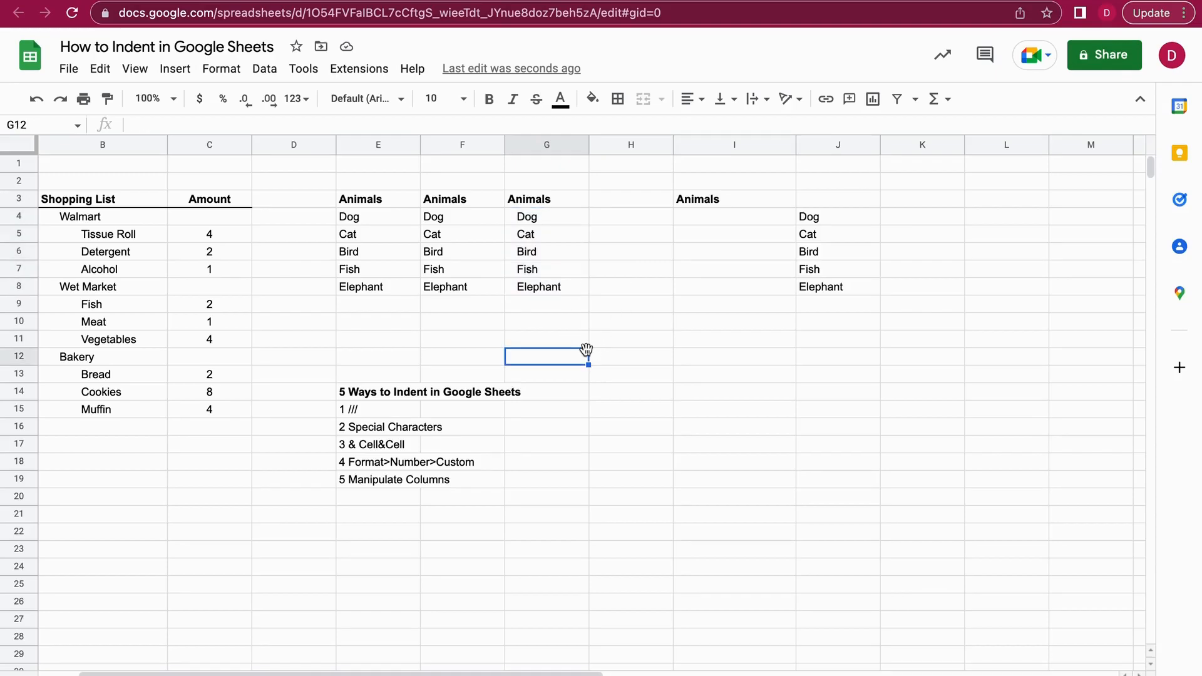
Narrow column I to a thin strip so the animal names in column J look indented under the Animals heading
drag(736, 208, 816, 332)
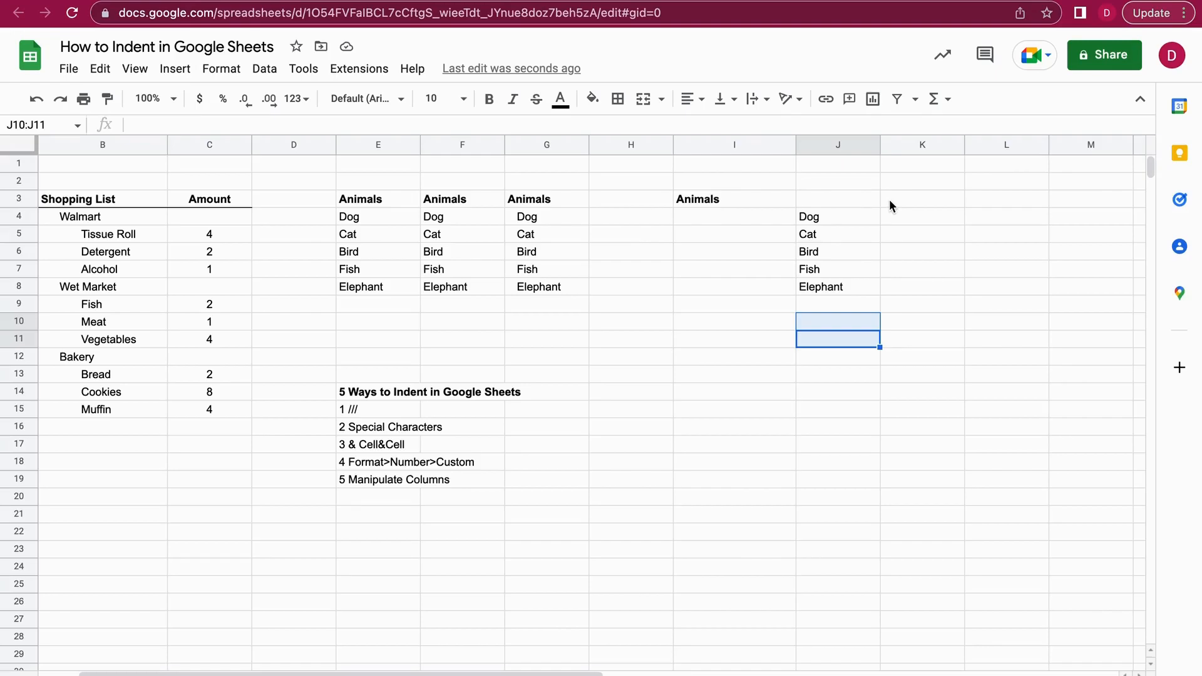
drag(796, 145, 698, 145)
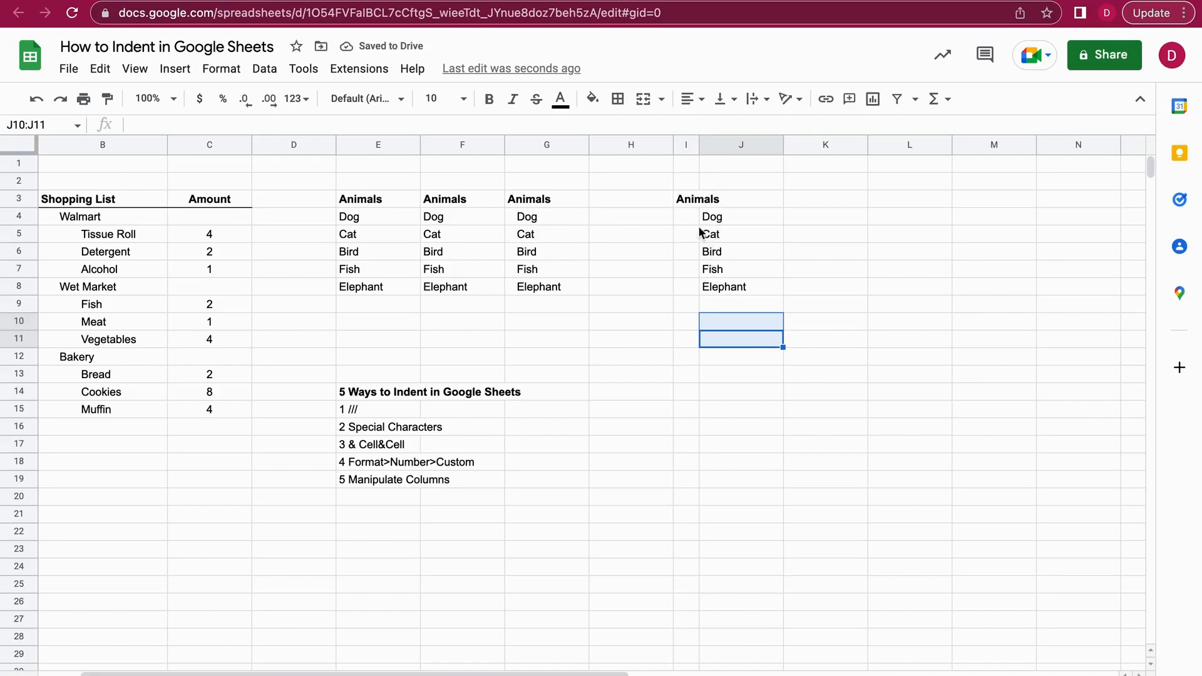
click(671, 340)
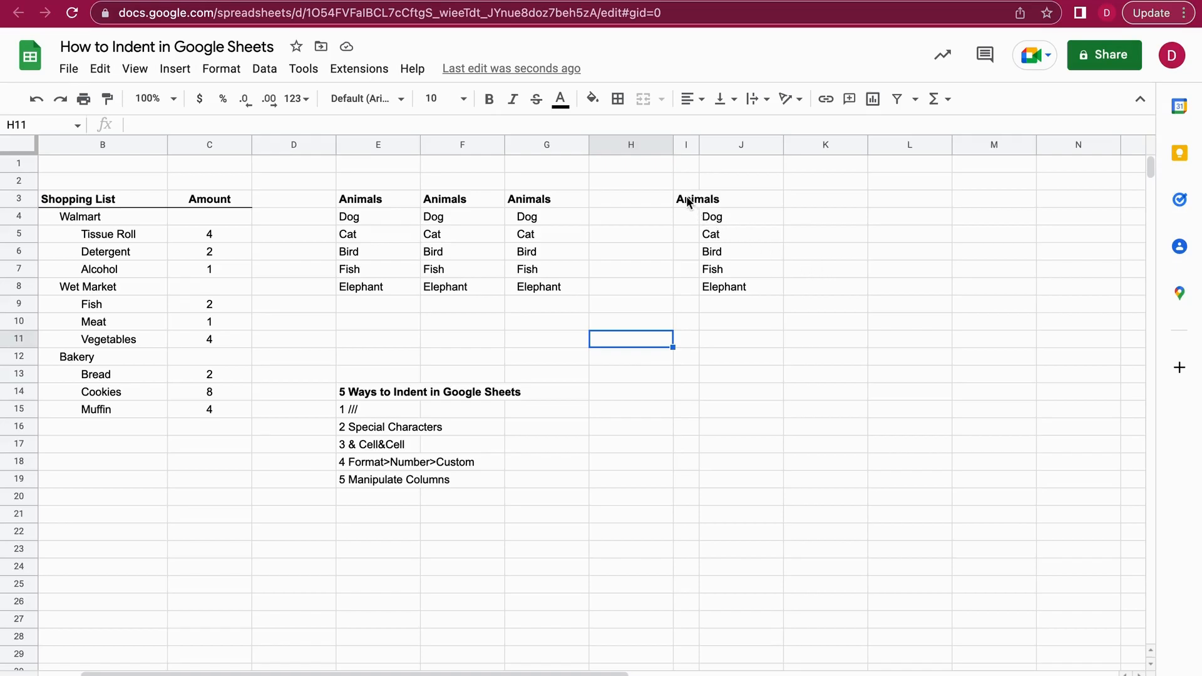
Apply white borders to all cells in I3:J8 to hide the gridlines around the Animals list
drag(690, 200, 754, 292)
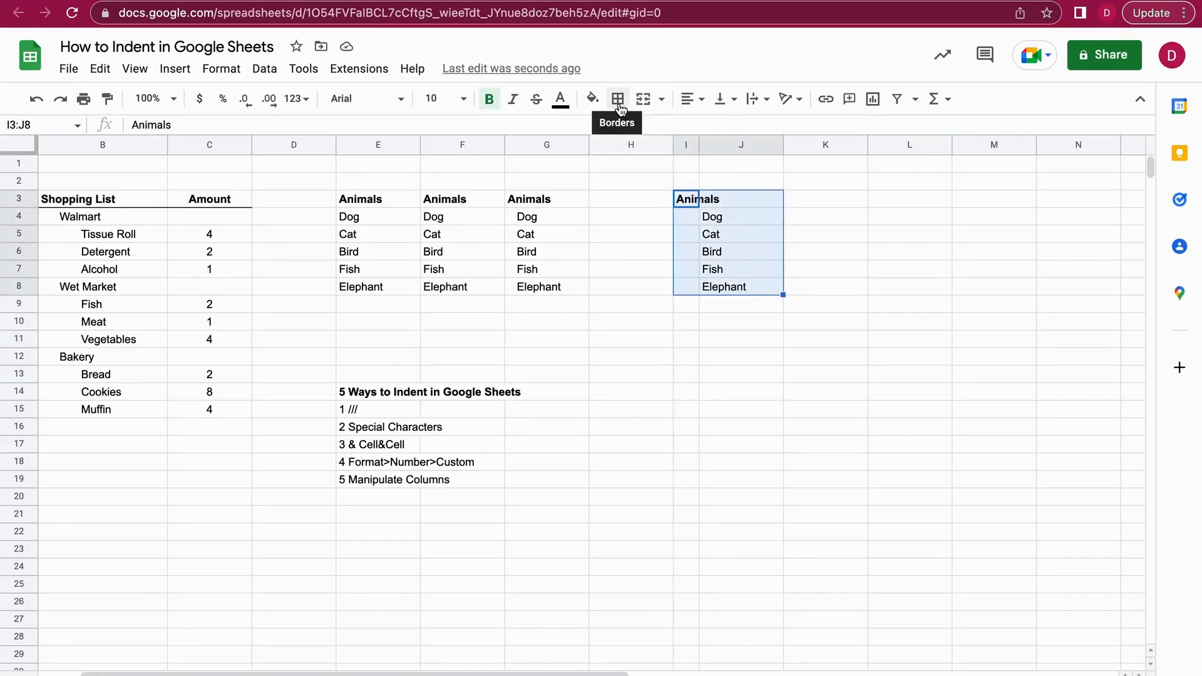
click(619, 101)
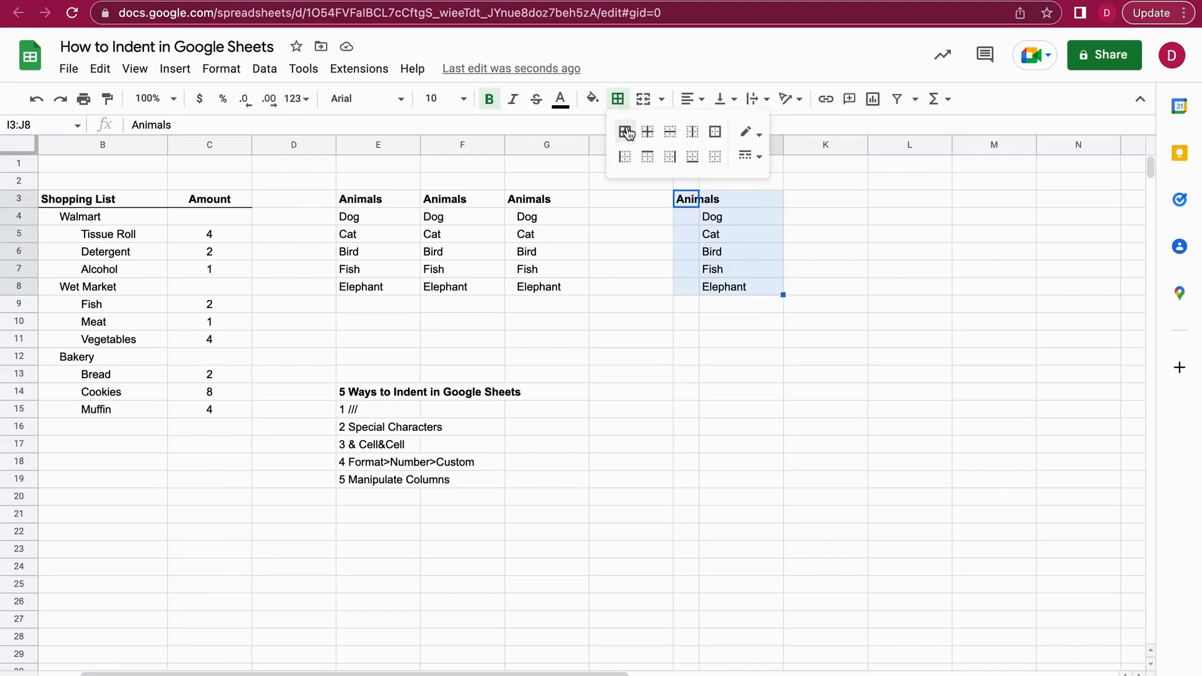
click(626, 133)
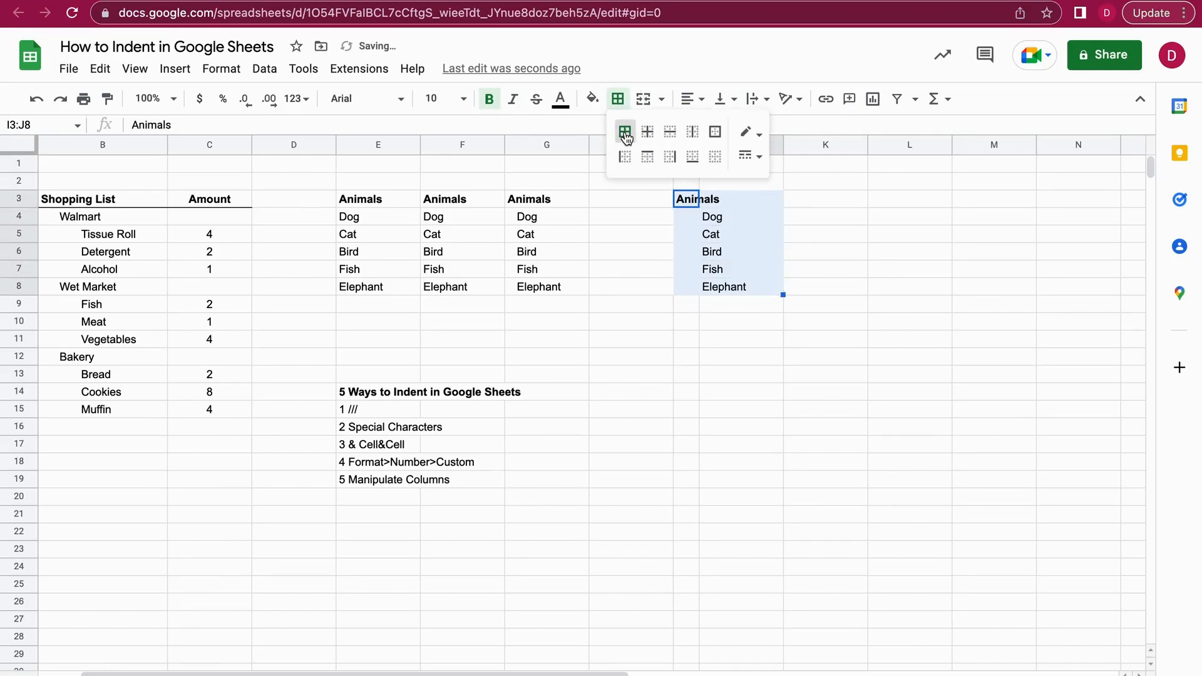
click(759, 132)
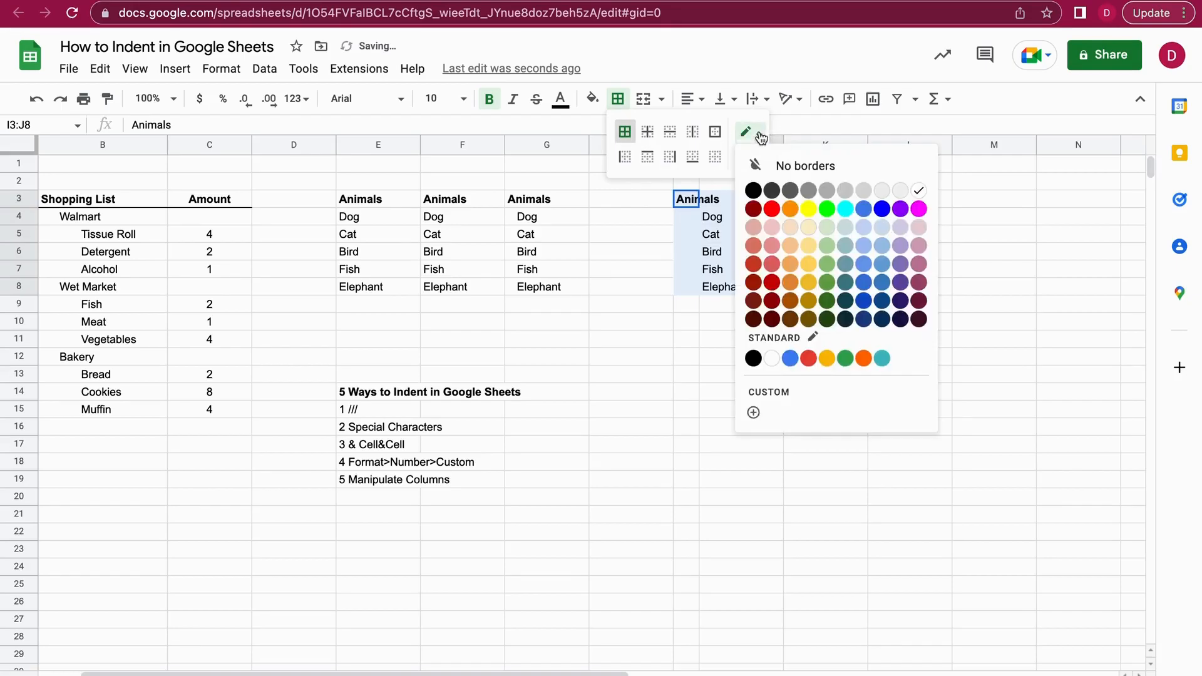
click(919, 191)
click(826, 227)
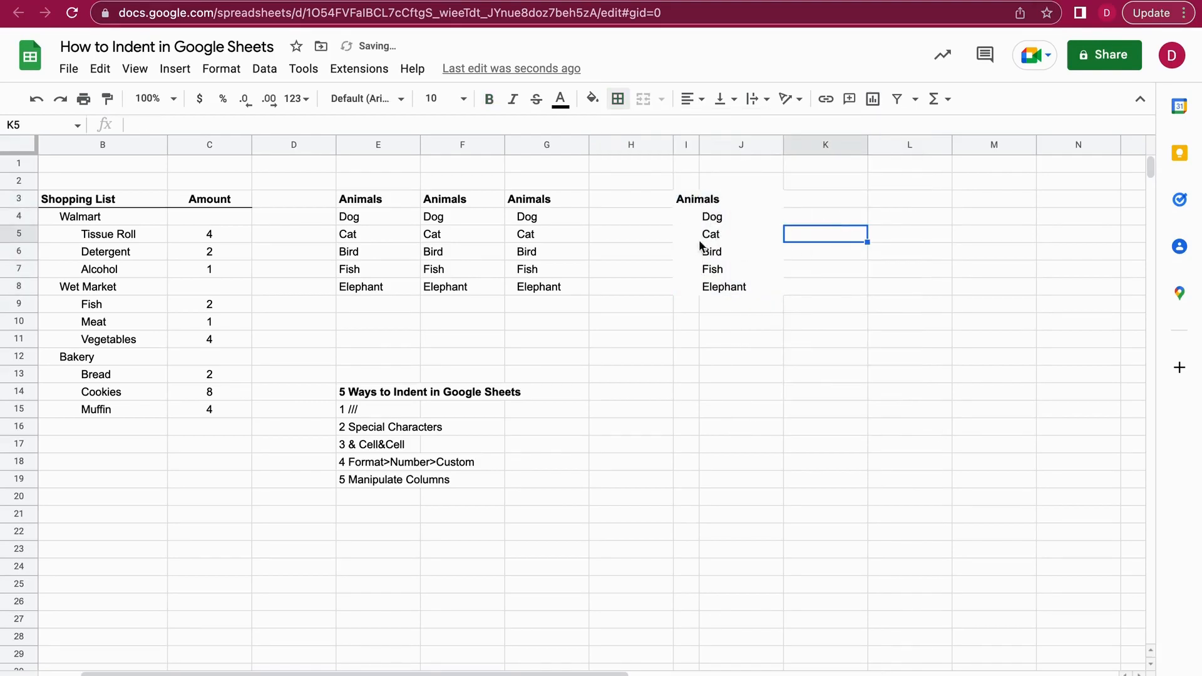